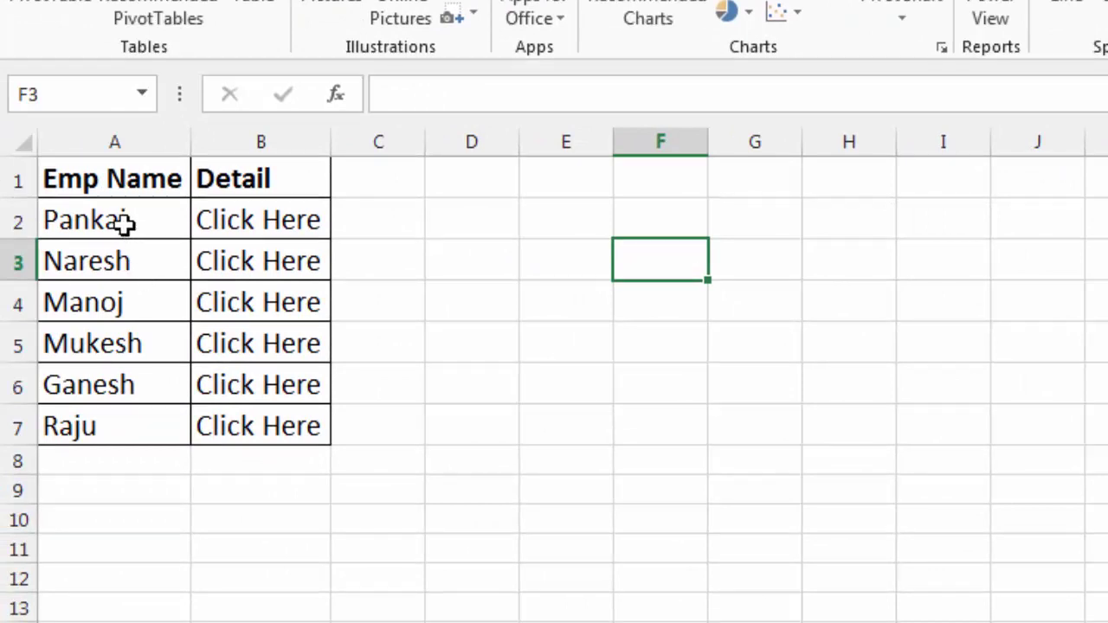
Start a hyperlink on Pankaj's B2 cell, browsing file targets like the 3D formula workbook.
{"action": "left_click", "coordinate": [124, 223]}
{"action": "left_click", "coordinate": [248, 223]}
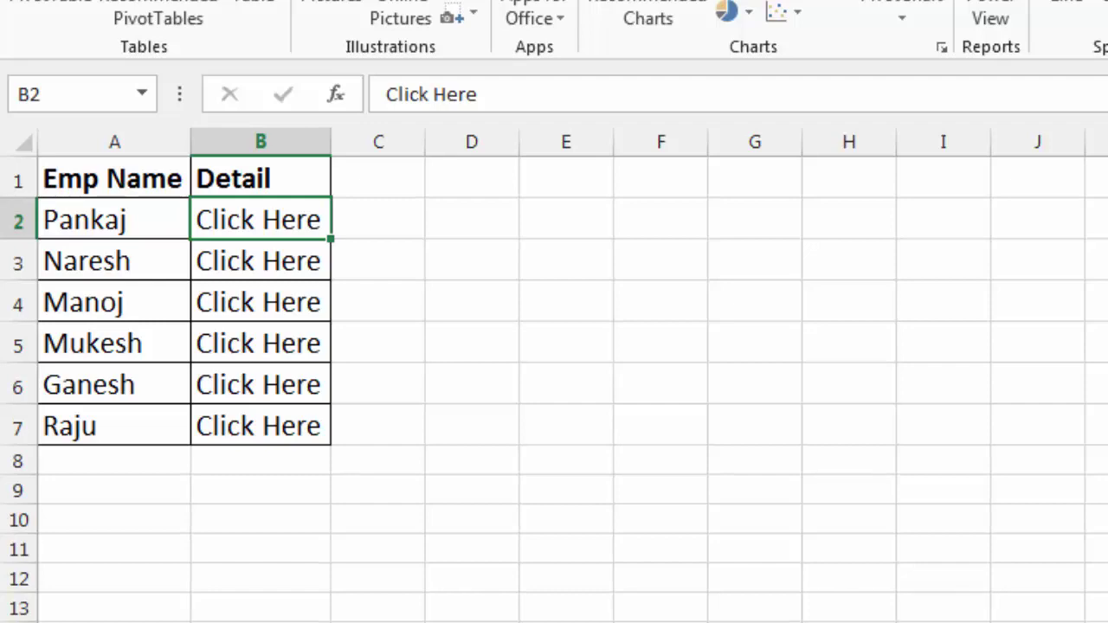
{"action": "key", "text": "ctrl+k"}
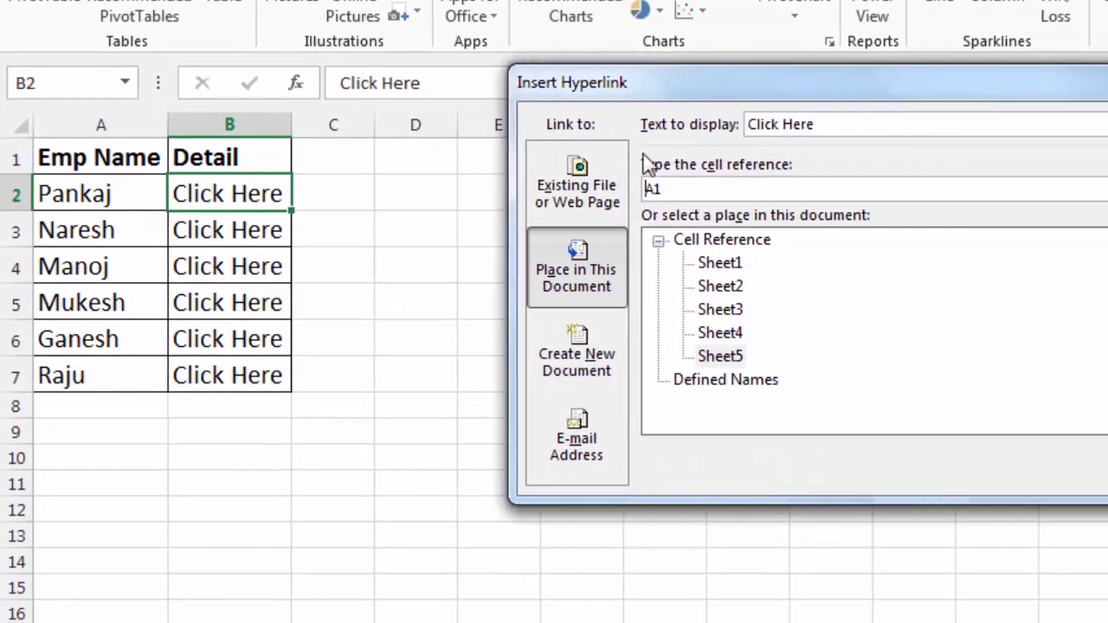
{"action": "left_click", "coordinate": [582, 209]}
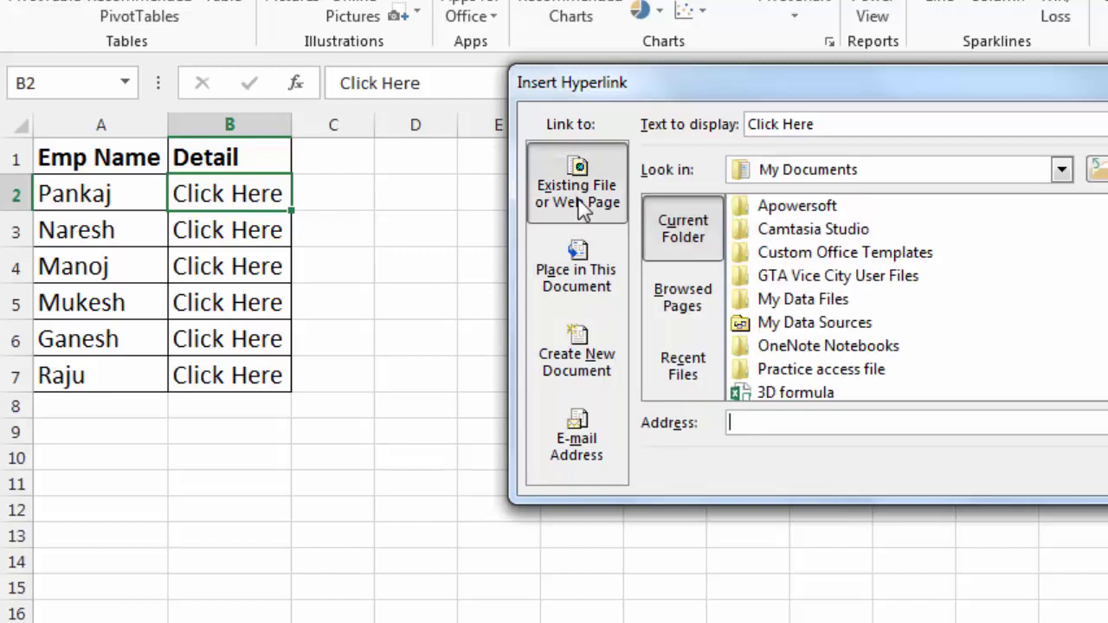
{"action": "left_click", "coordinate": [840, 237]}
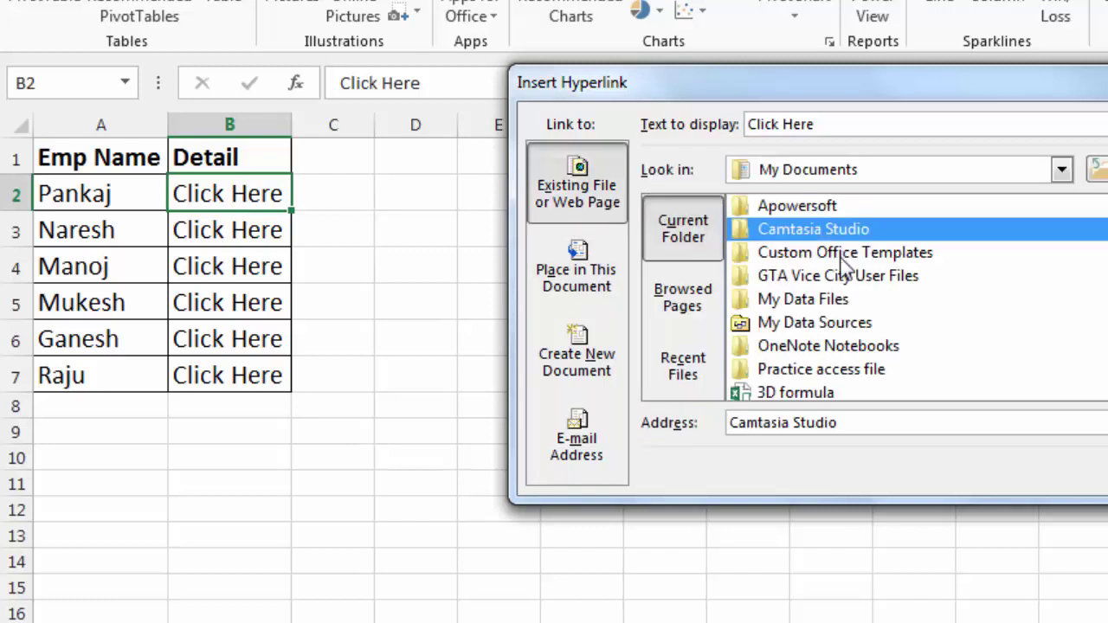
{"action": "scroll", "coordinate": [846, 251], "scroll_direction": "down", "scroll_amount": 1}
{"action": "scroll", "coordinate": [845, 264], "scroll_direction": "down", "scroll_amount": 2}
{"action": "scroll", "coordinate": [845, 270], "scroll_direction": "up", "scroll_amount": 1}
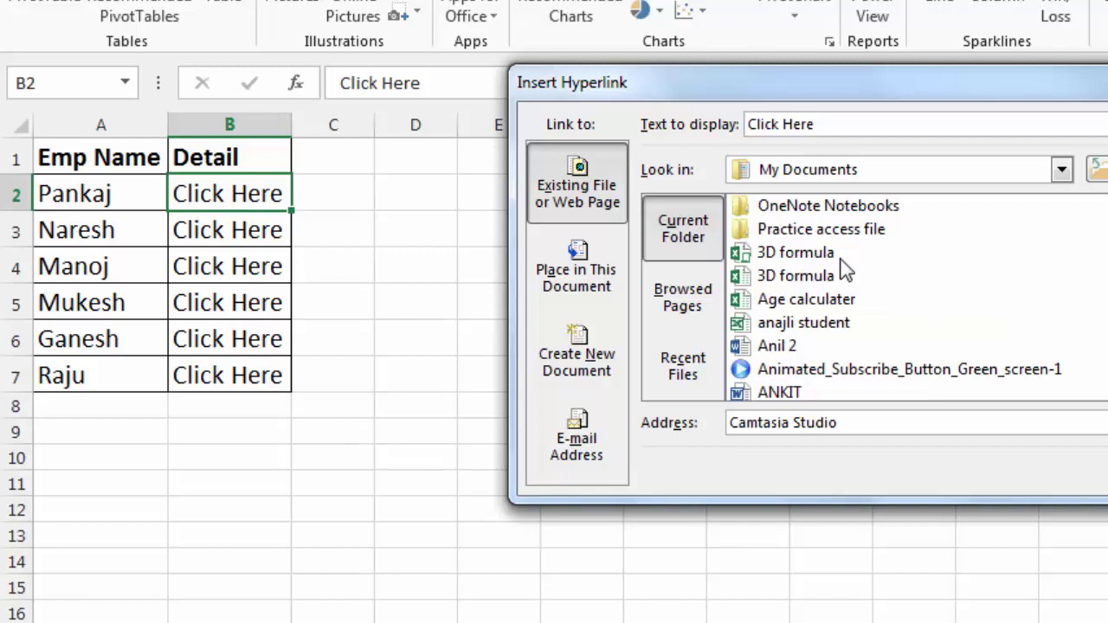
{"action": "left_click", "coordinate": [813, 276]}
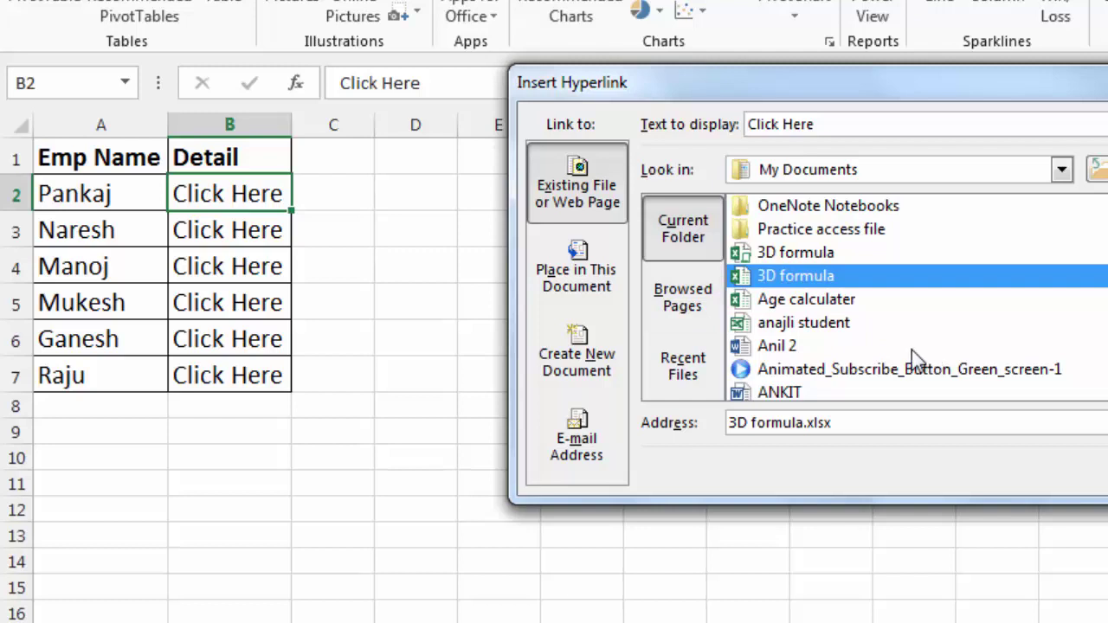
Link B2 to Sheet4 as a place in this document.
{"action": "left_click", "coordinate": [574, 282]}
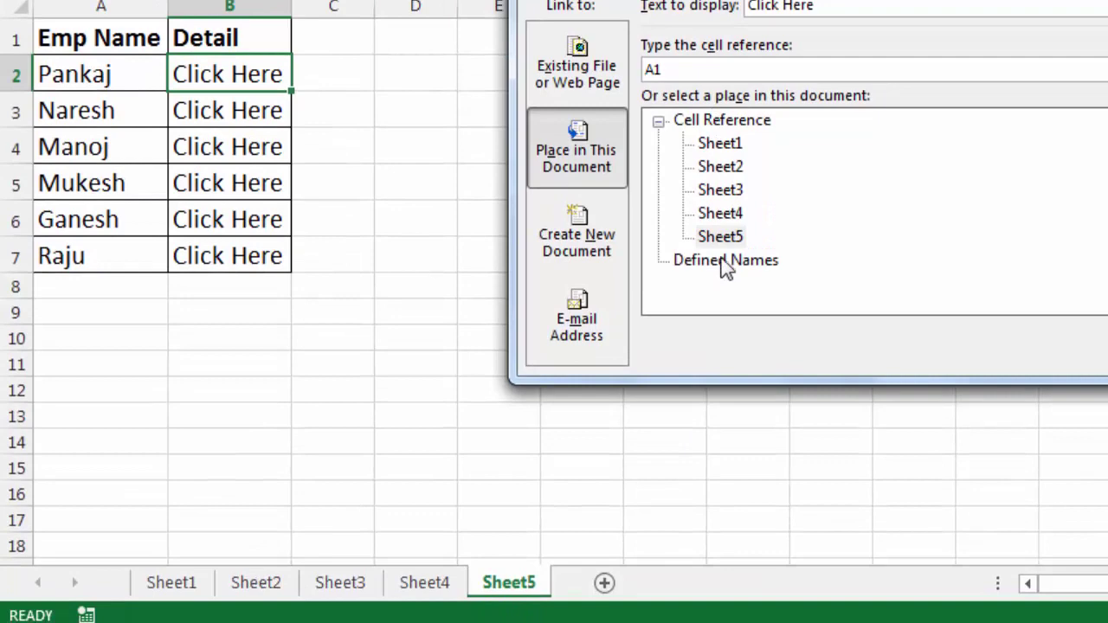
{"action": "left_click", "coordinate": [728, 217]}
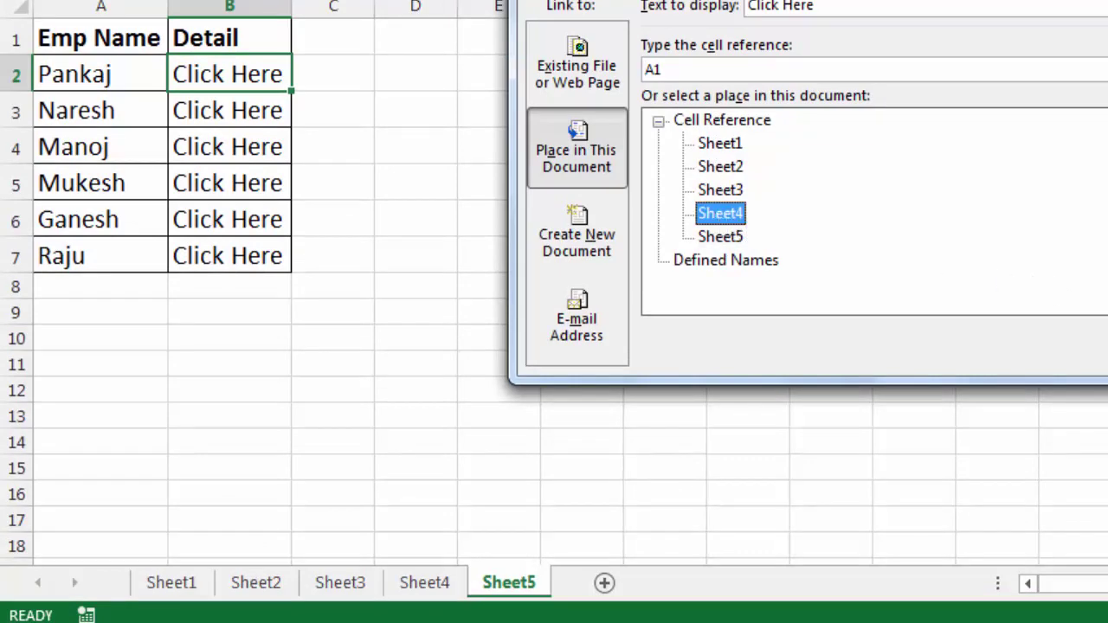
{"action": "key", "text": "Return"}
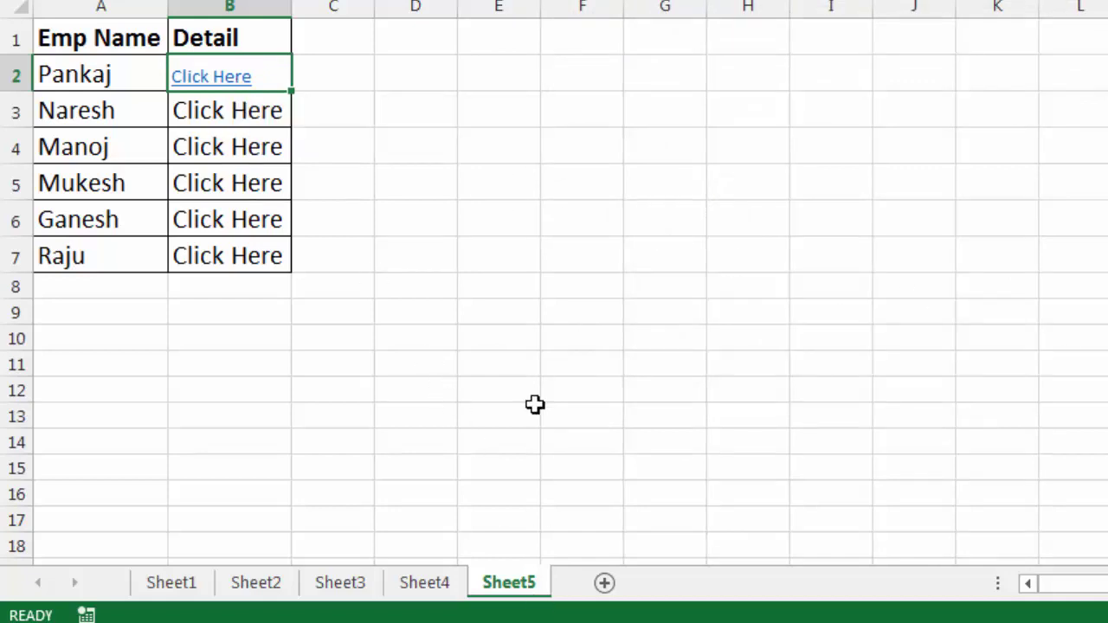
Follow B2's link to Sheet4 and select Pankaj's and Manoj's rows in the employee table.
{"action": "left_click", "coordinate": [199, 82]}
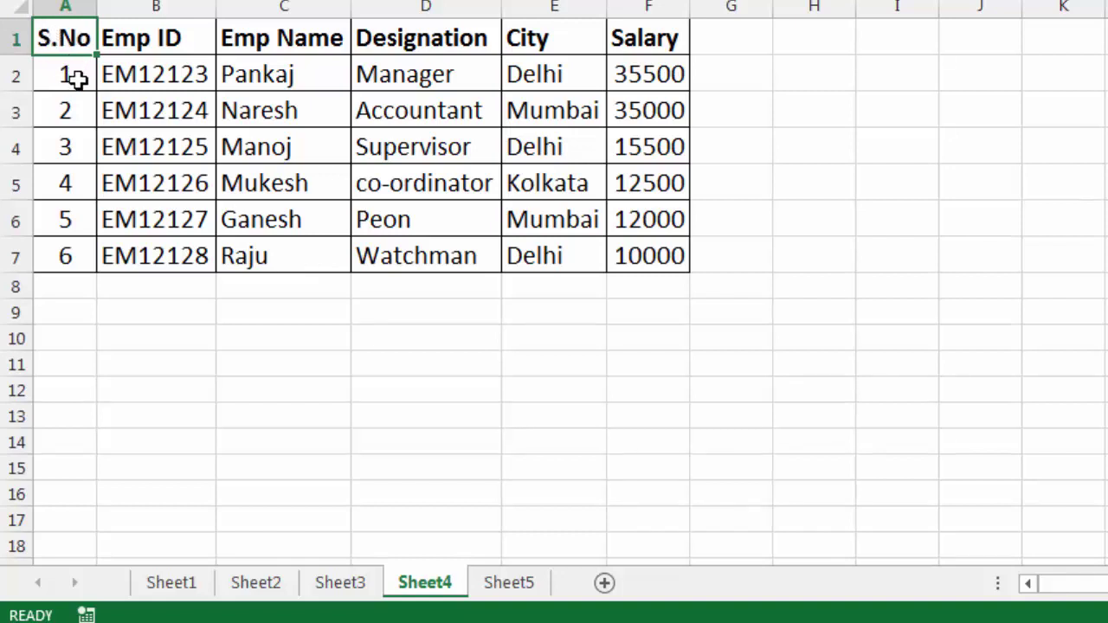
{"action": "left_click", "coordinate": [76, 78]}
{"action": "left_click", "coordinate": [241, 76]}
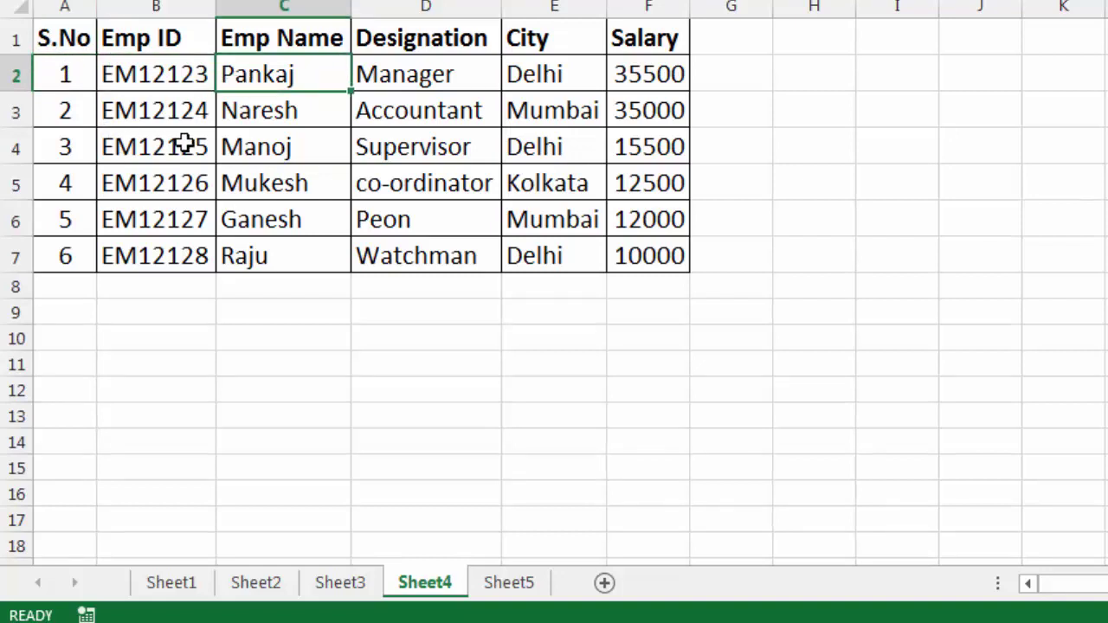
{"action": "left_click", "coordinate": [271, 150]}
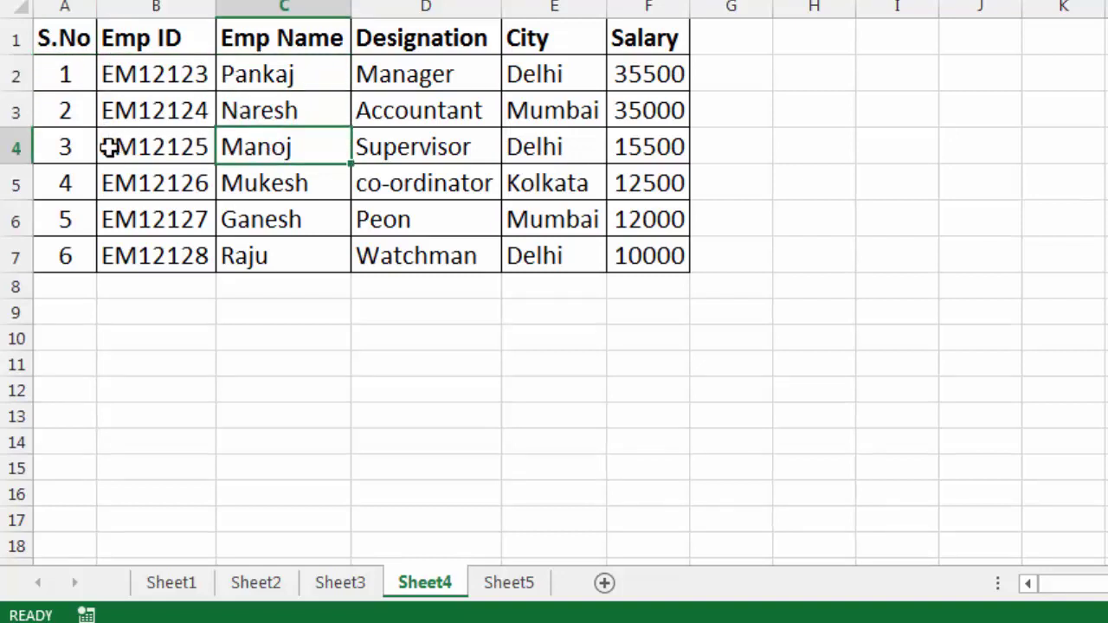
{"action": "left_click", "coordinate": [61, 147]}
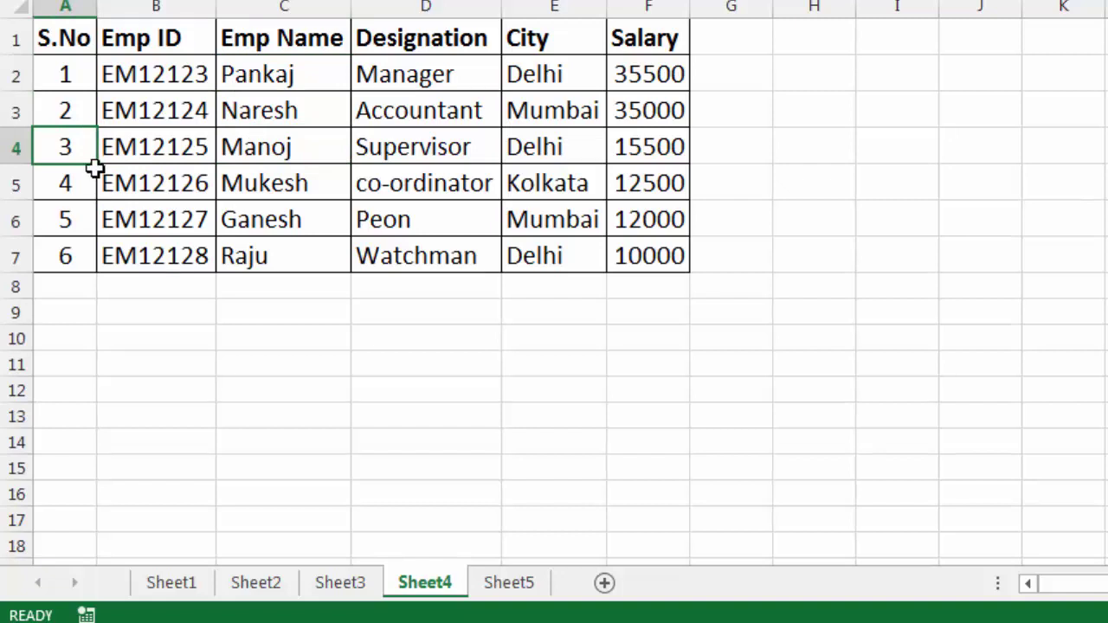
{"action": "left_click_drag", "start_coordinate": [74, 146], "coordinate": [603, 152]}
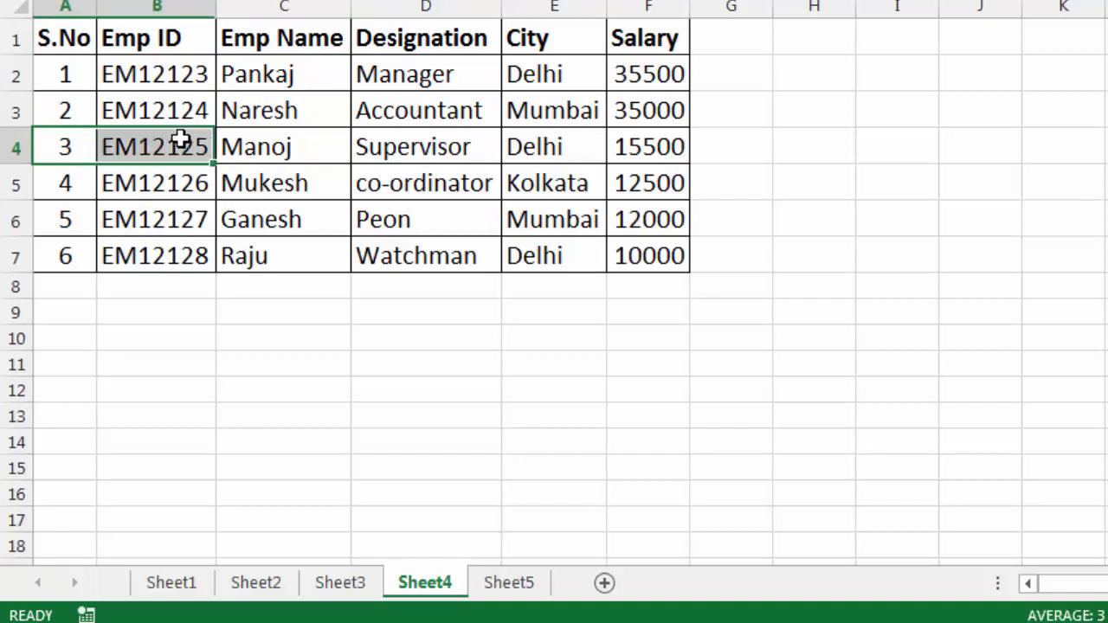
{"action": "left_click", "coordinate": [69, 147]}
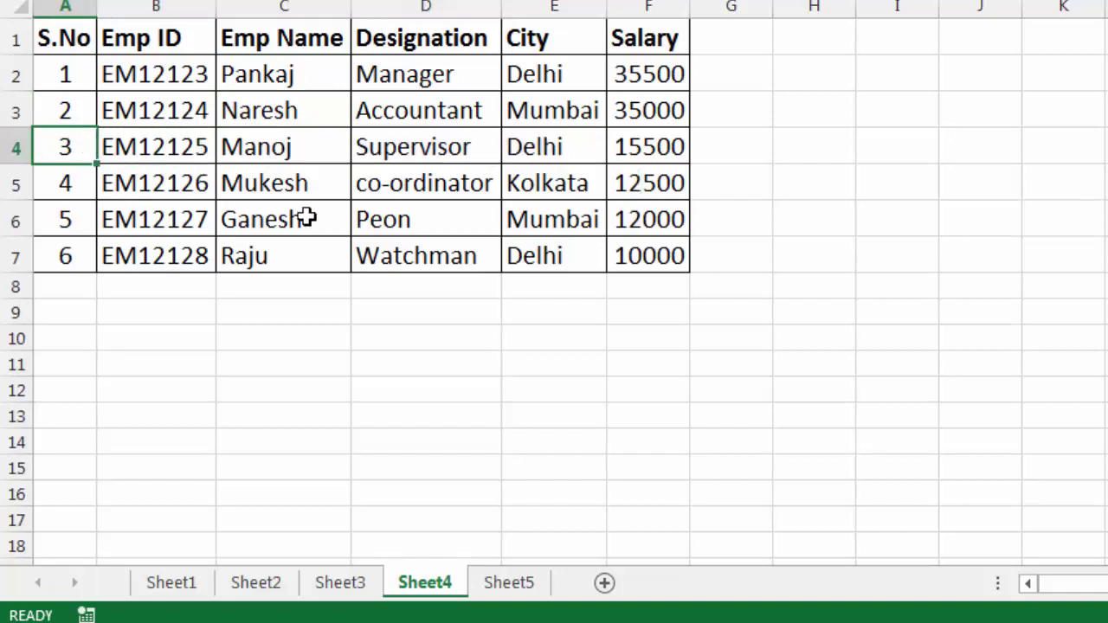
On Sheet5, undo B2's hyperlink and delete its Click Here text, then return to Sheet4.
{"action": "left_click", "coordinate": [507, 586]}
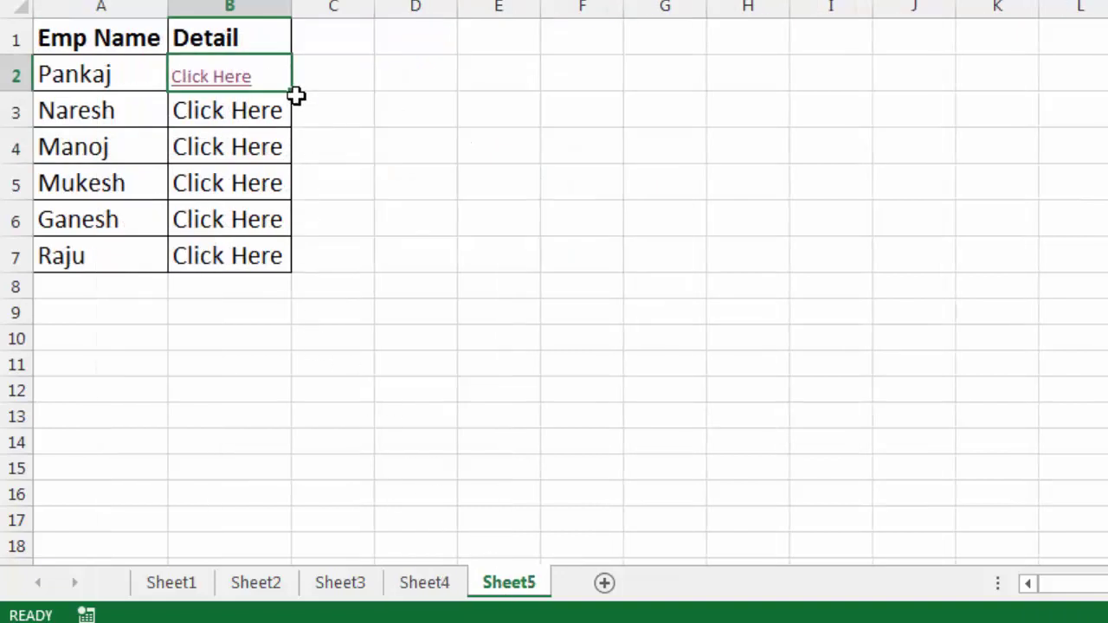
{"action": "key", "text": "ctrl+z"}
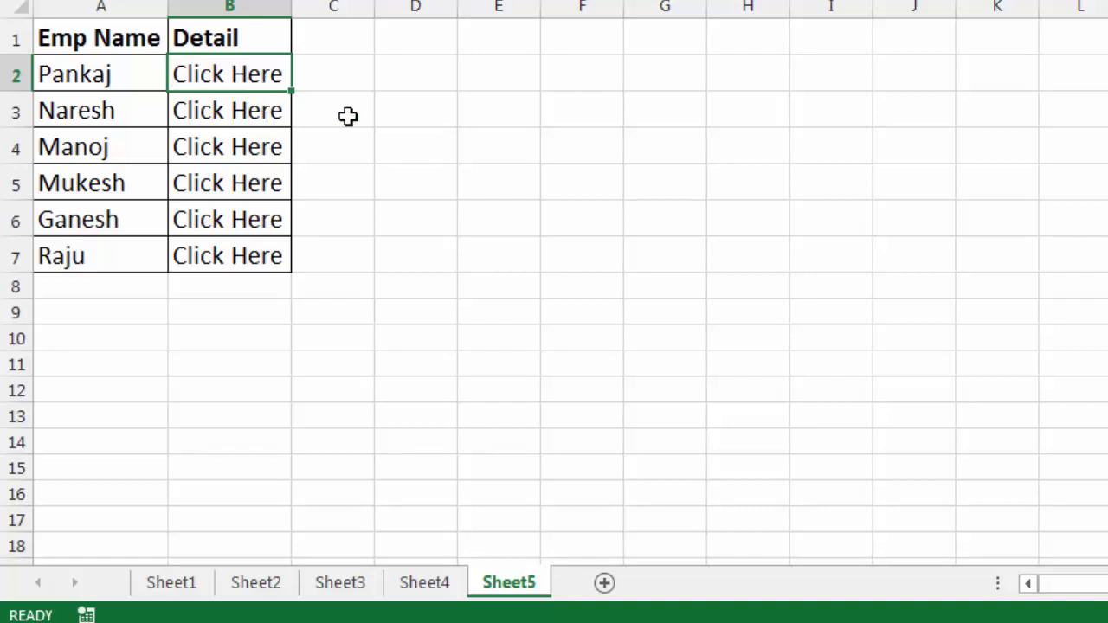
{"action": "key", "text": "Delete"}
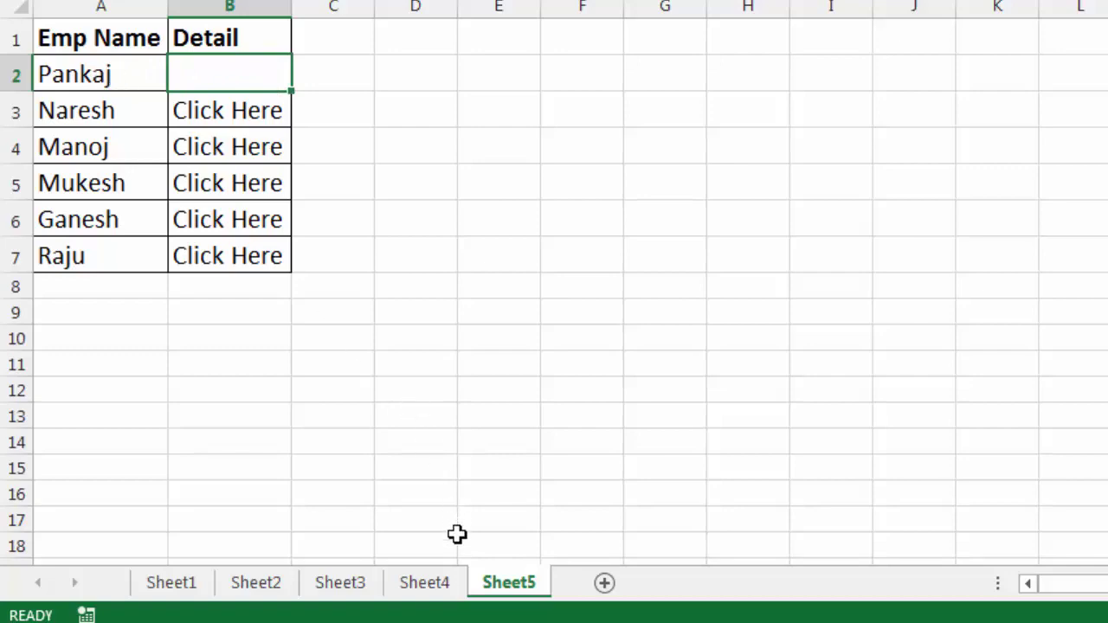
{"action": "left_click", "coordinate": [437, 585]}
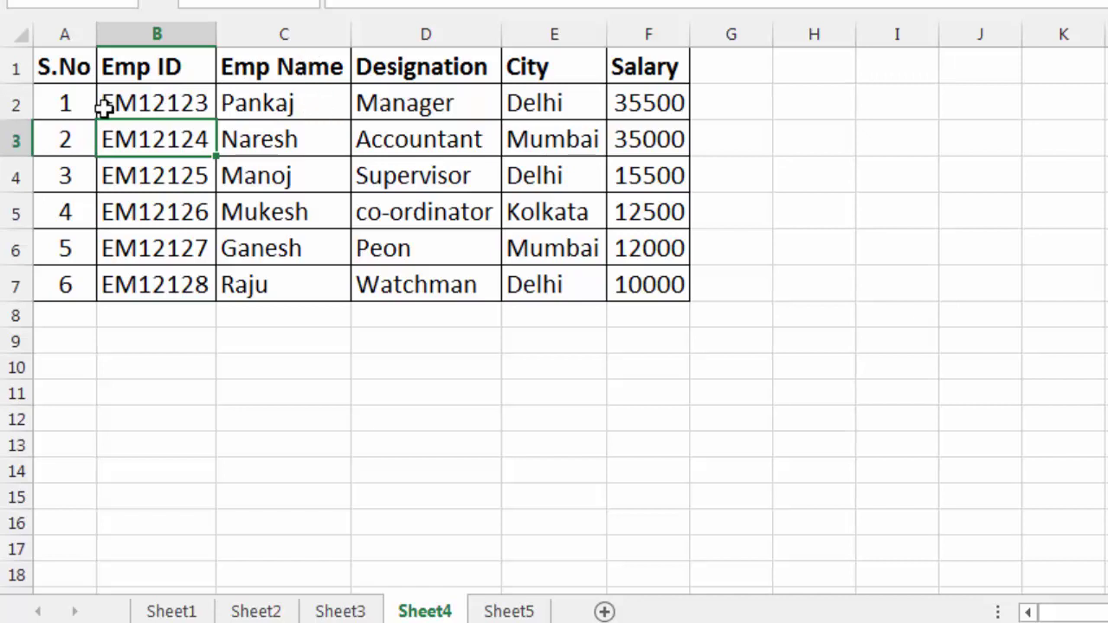
Enter =HYPERLINK("#sheet4!c2","Click here") in Sheet5's B2, redoing an abandoned first attempt.
{"action": "left_click", "coordinate": [495, 613]}
{"action": "type", "text": "="}
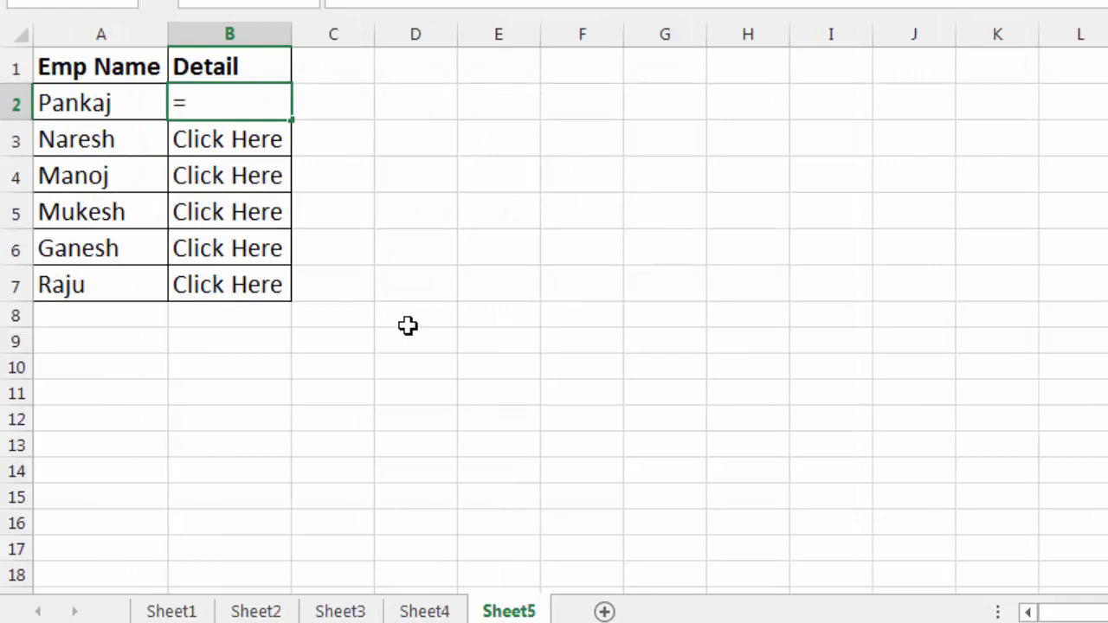
{"action": "type", "text": "hyperli"}
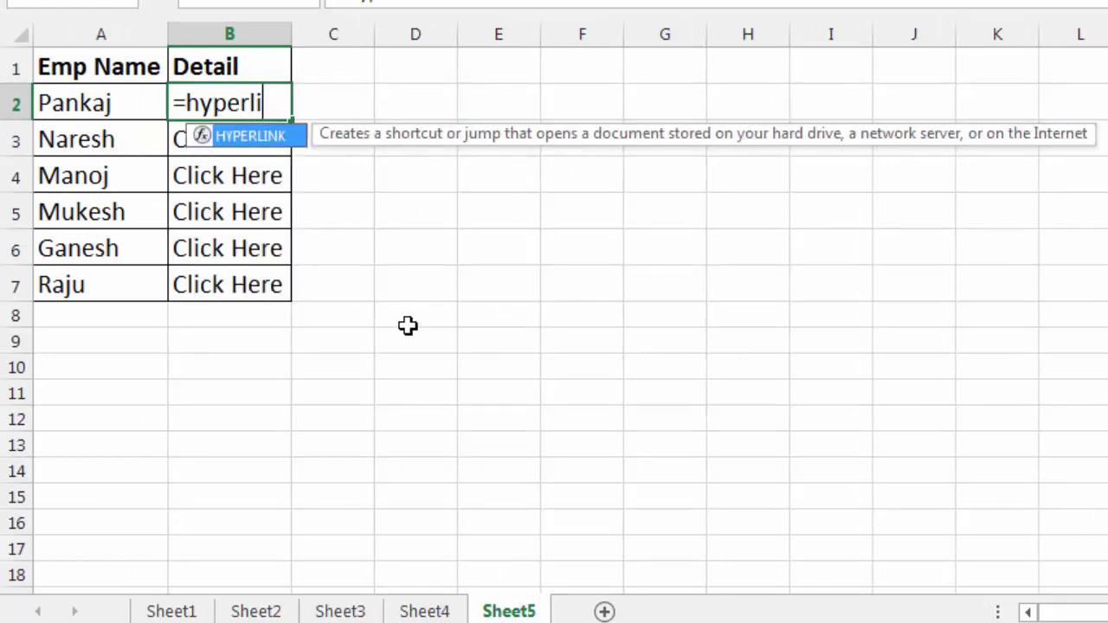
{"action": "type", "text": "nk("}
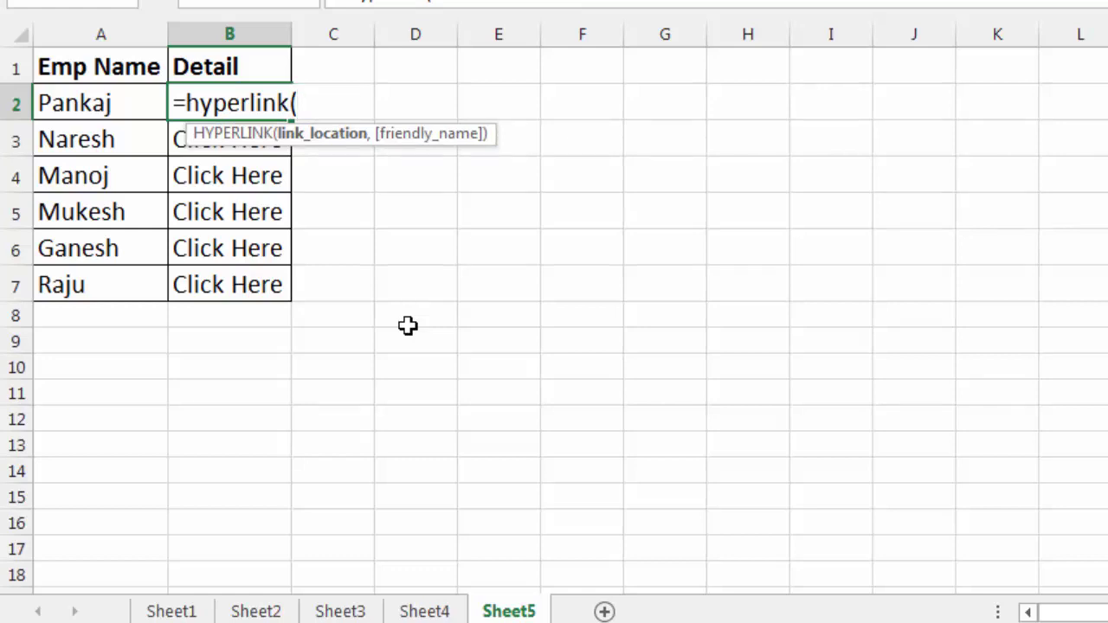
{"action": "type", "text": "\"\""}
{"action": "key", "text": "Escape"}
{"action": "key", "text": "Left"}
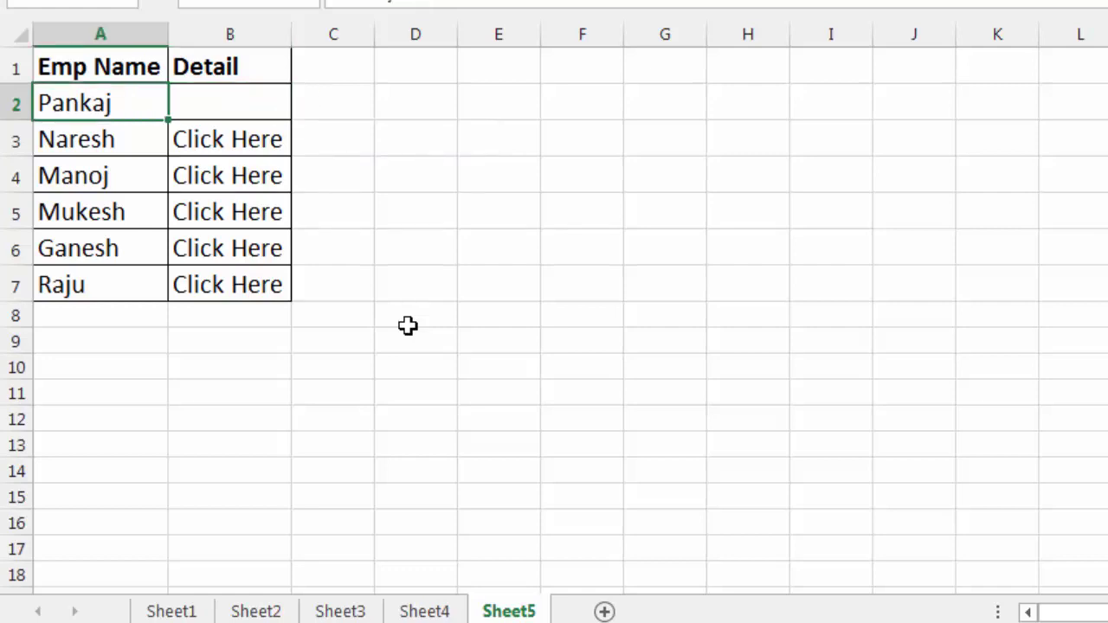
{"action": "type", "text": "=HYPERLINK(\"\")"}
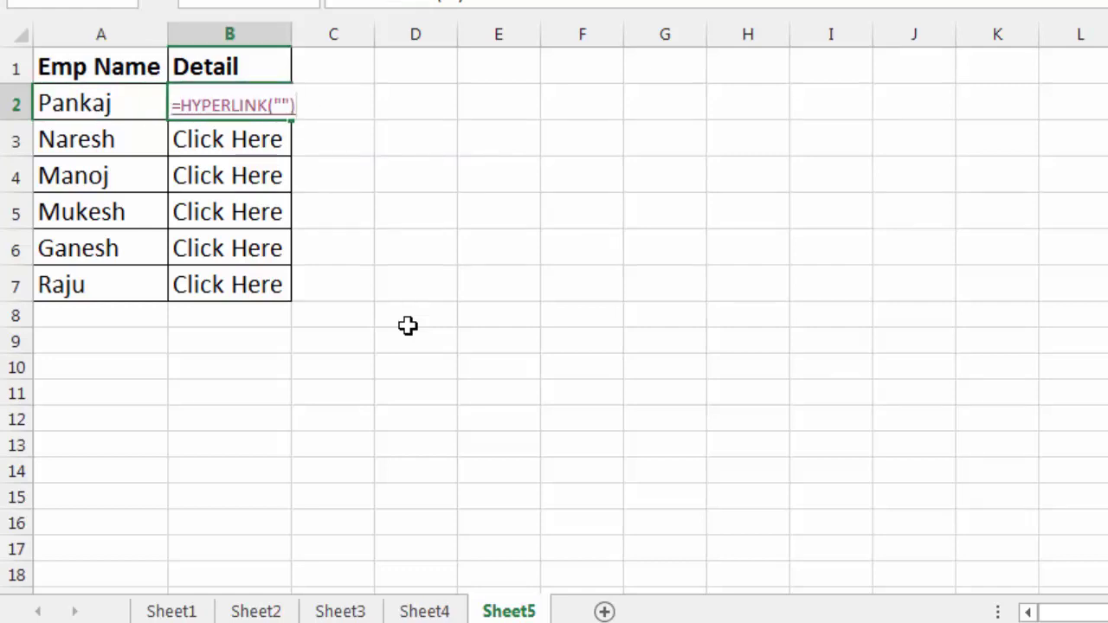
{"action": "key", "text": "Left"}
{"action": "key", "text": "Left"}
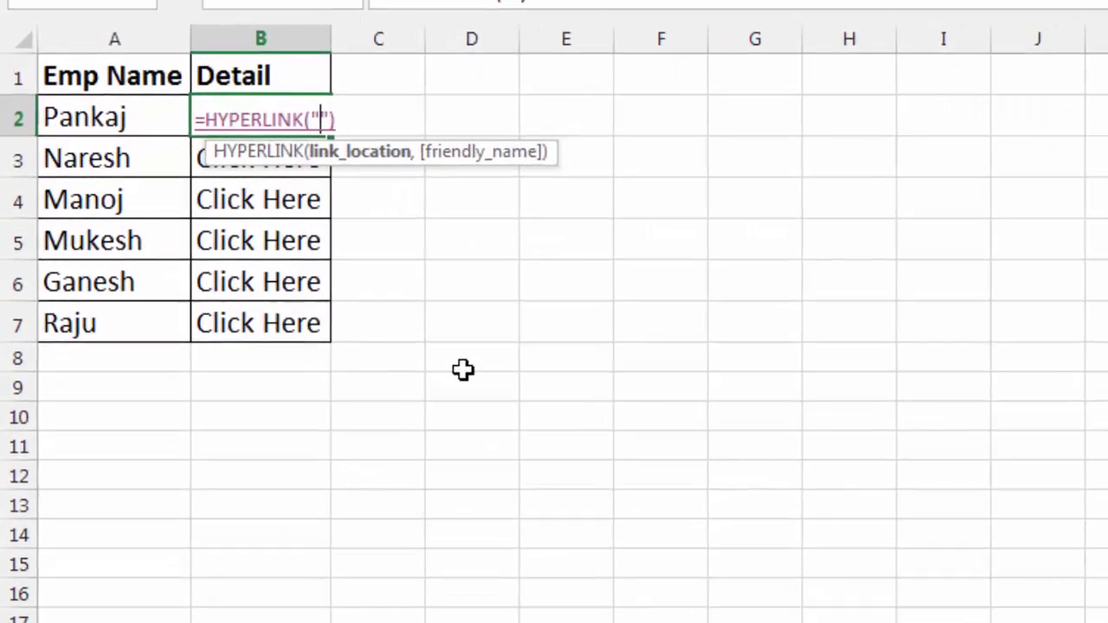
{"action": "type", "text": "#"}
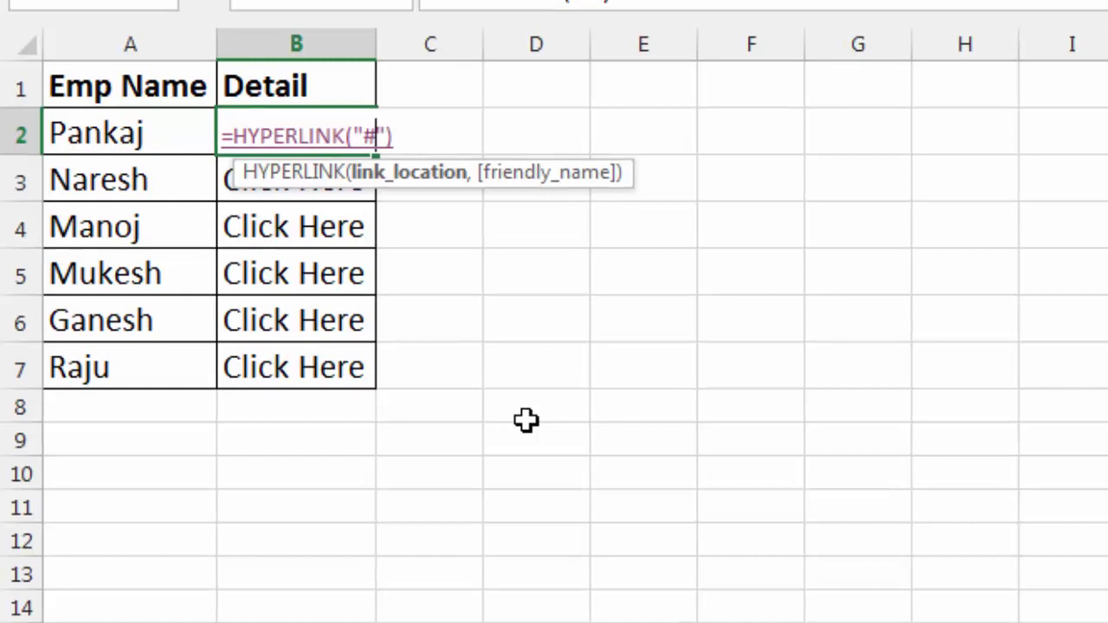
{"action": "type", "text": "sheet"}
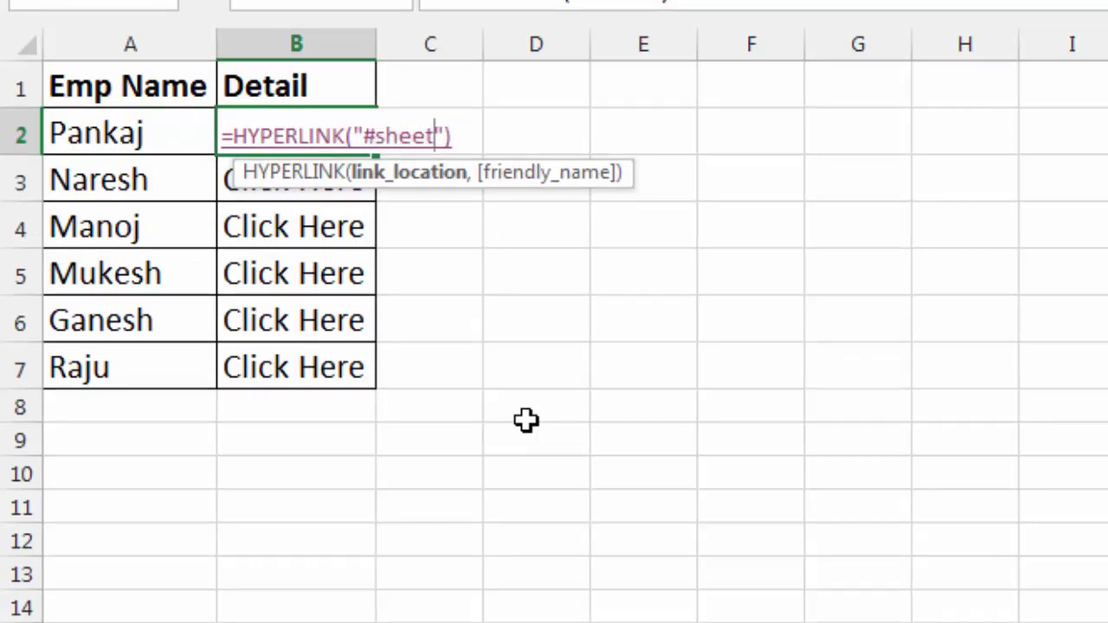
{"action": "type", "text": "4"}
{"action": "type", "text": "!"}
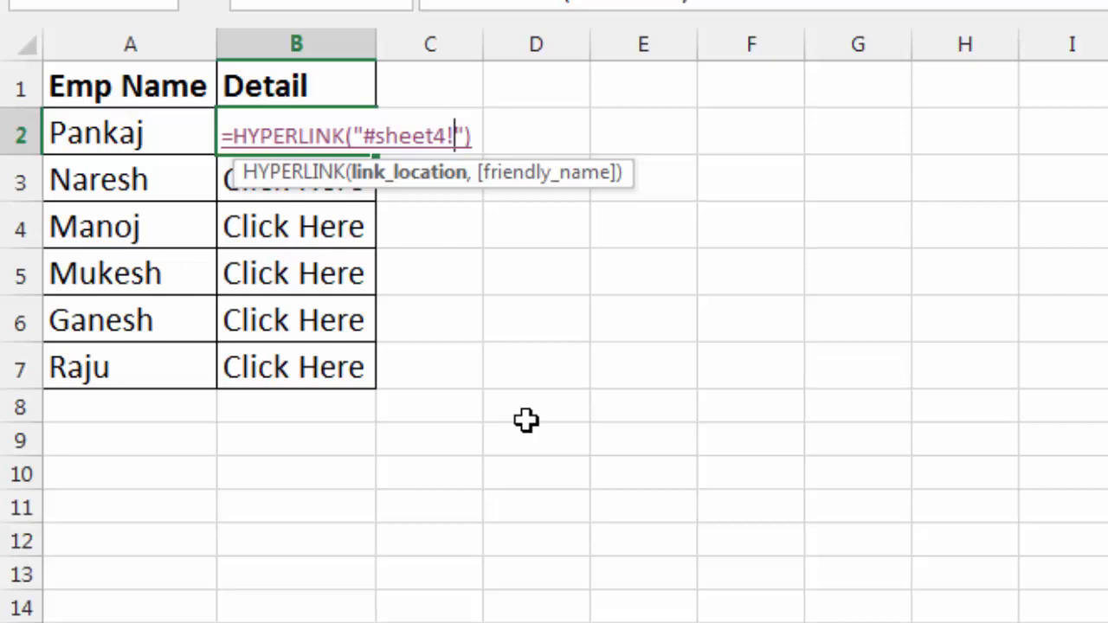
{"action": "type", "text": "c"}
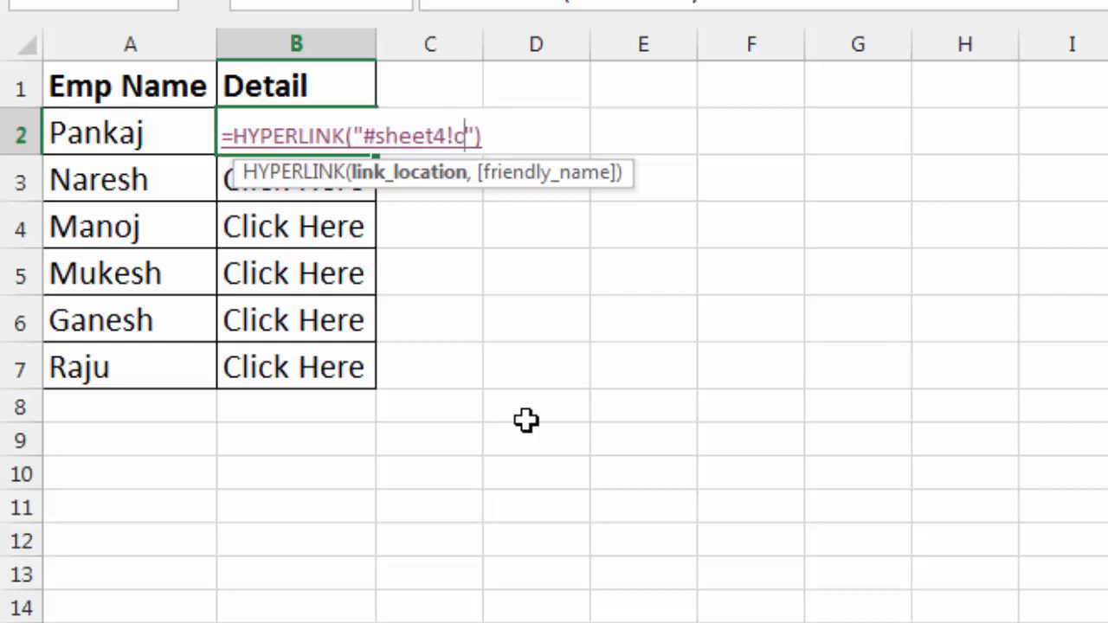
{"action": "type", "text": "2"}
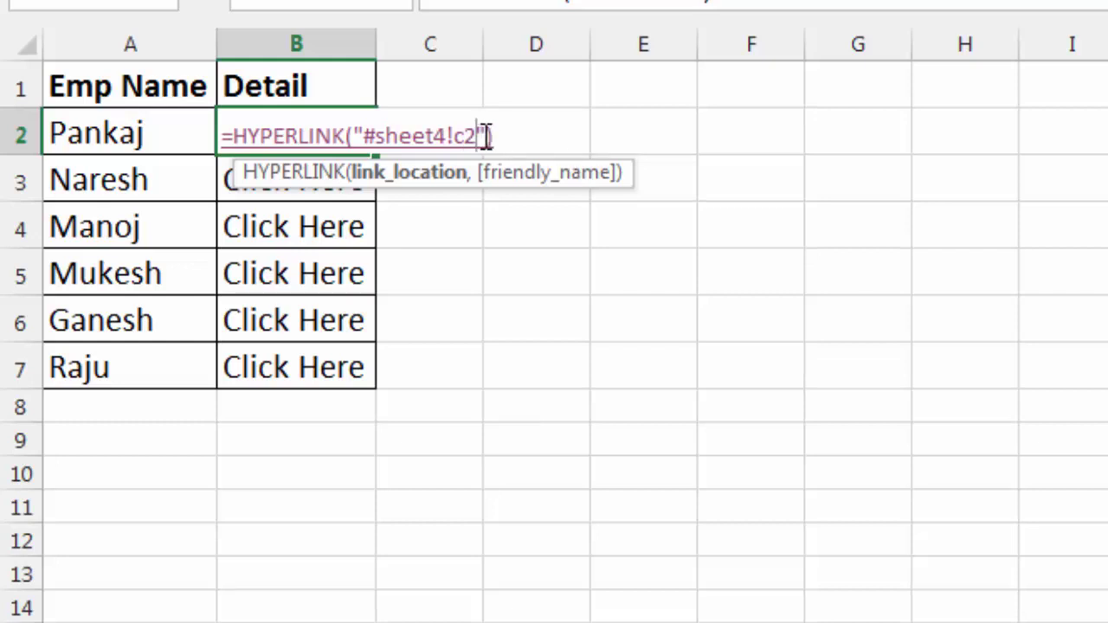
{"action": "type", "text": ")"}
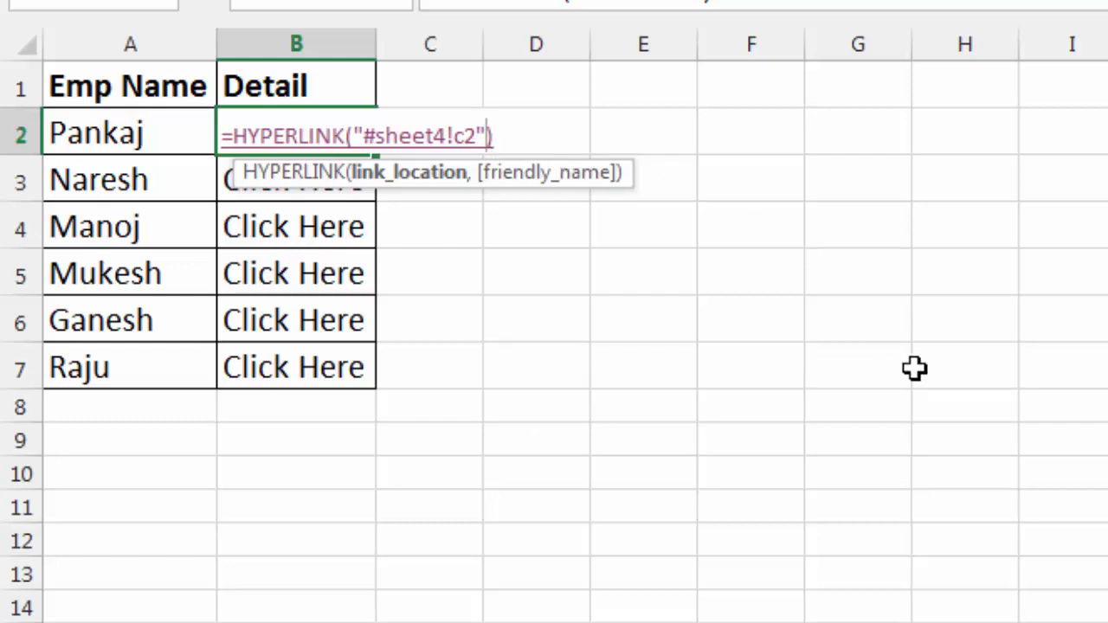
{"action": "type", "text": ",\""}
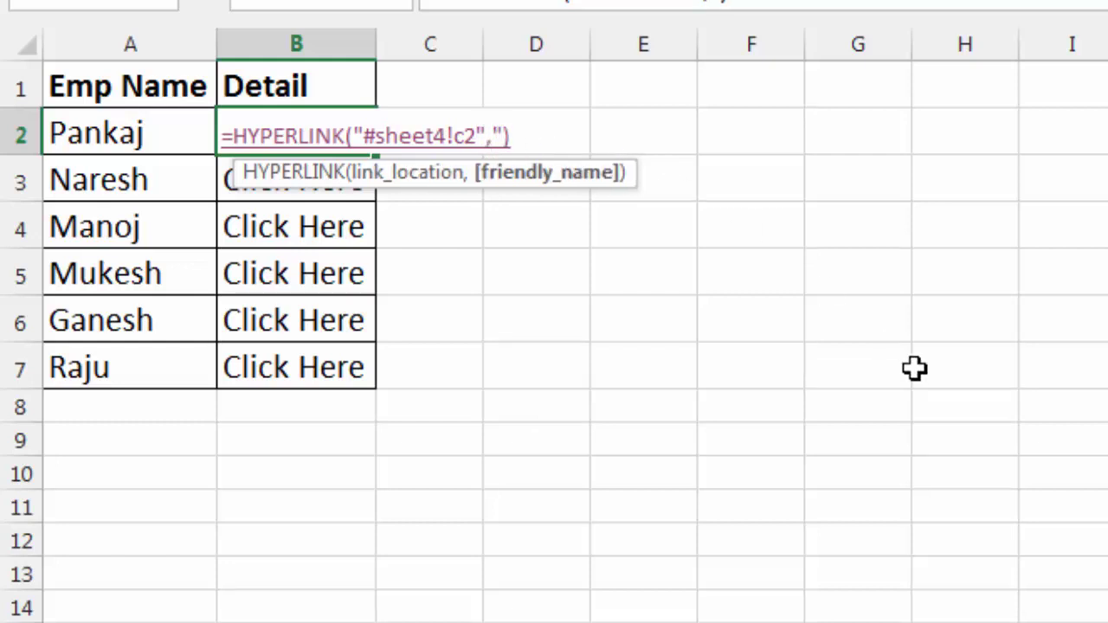
{"action": "type", "text": "Cl"}
{"action": "type", "text": "ick"}
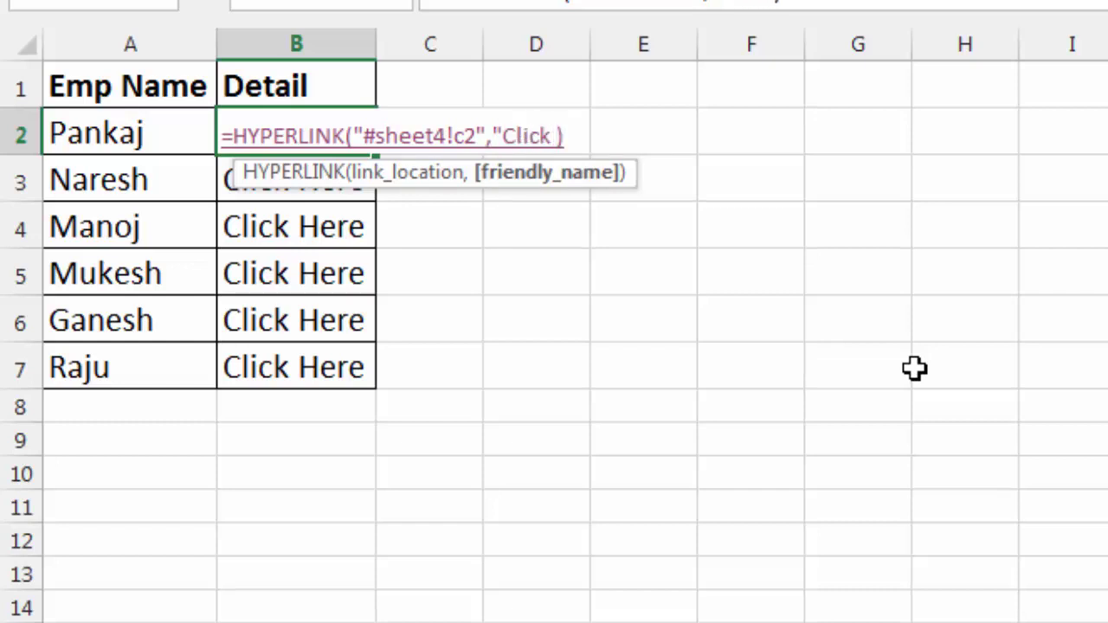
{"action": "type", "text": " here\""}
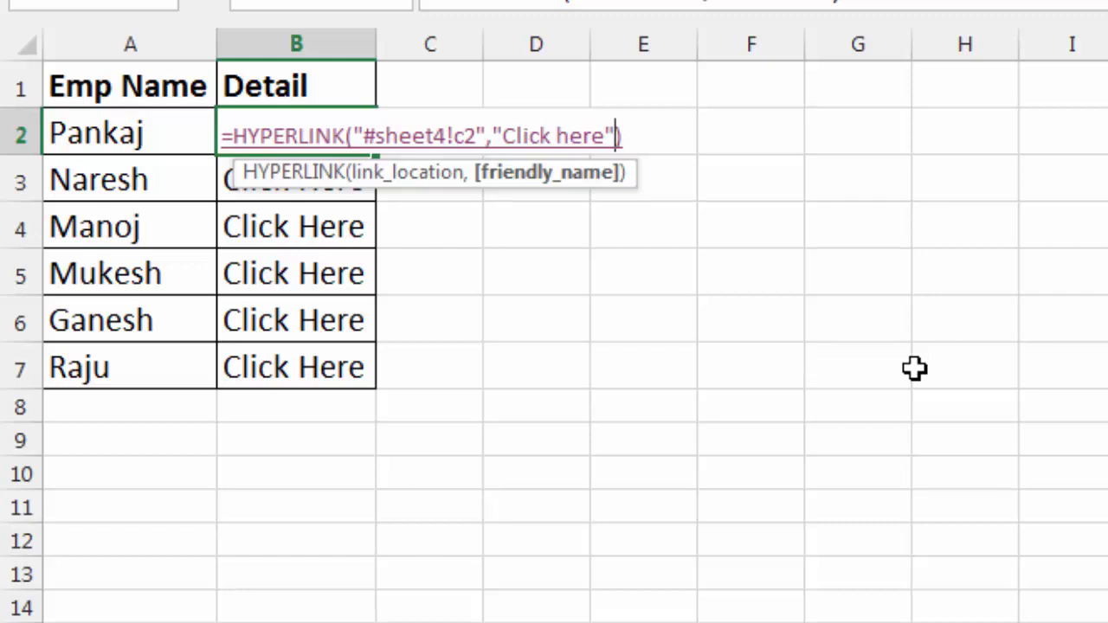
{"action": "key", "text": "Return"}
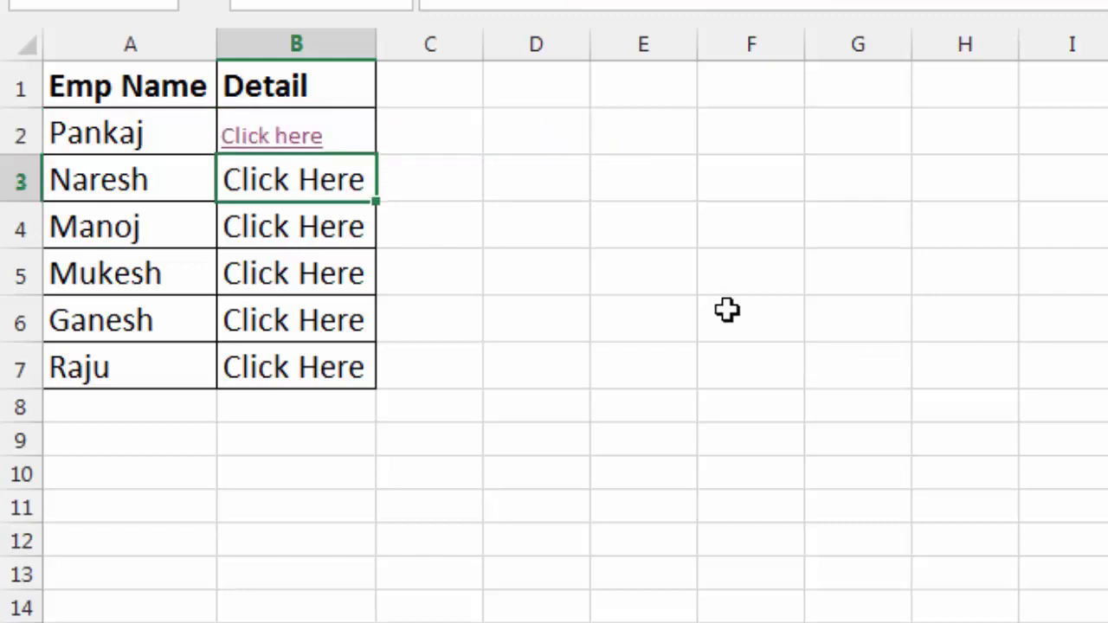
Follow B2's link to Sheet4 and type Back into cell C9.
{"action": "left_click", "coordinate": [278, 140]}
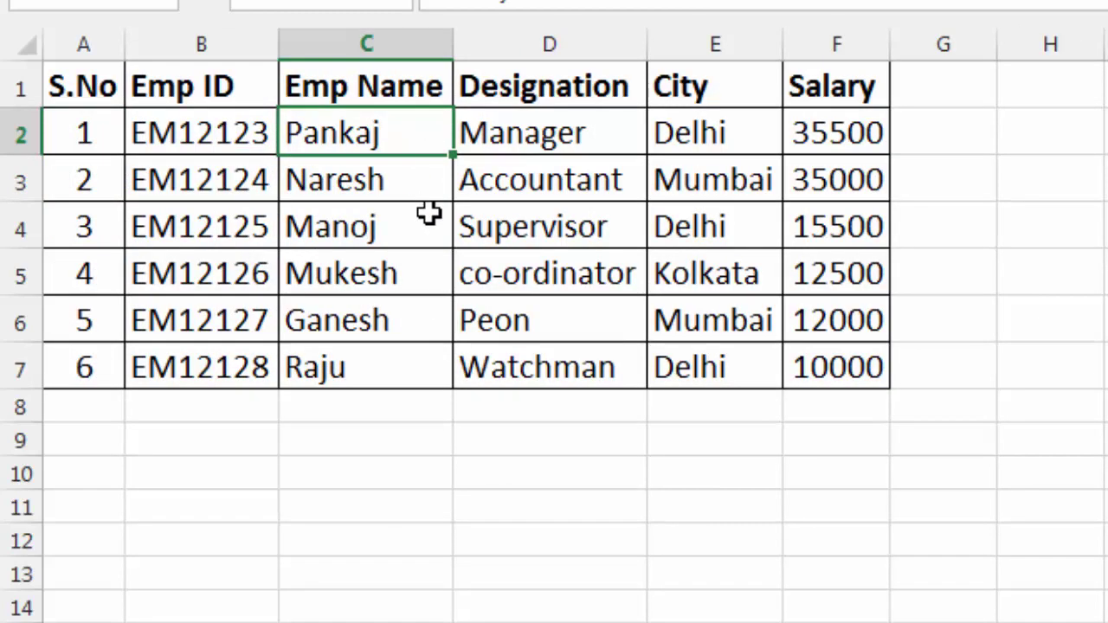
{"action": "left_click", "coordinate": [358, 428]}
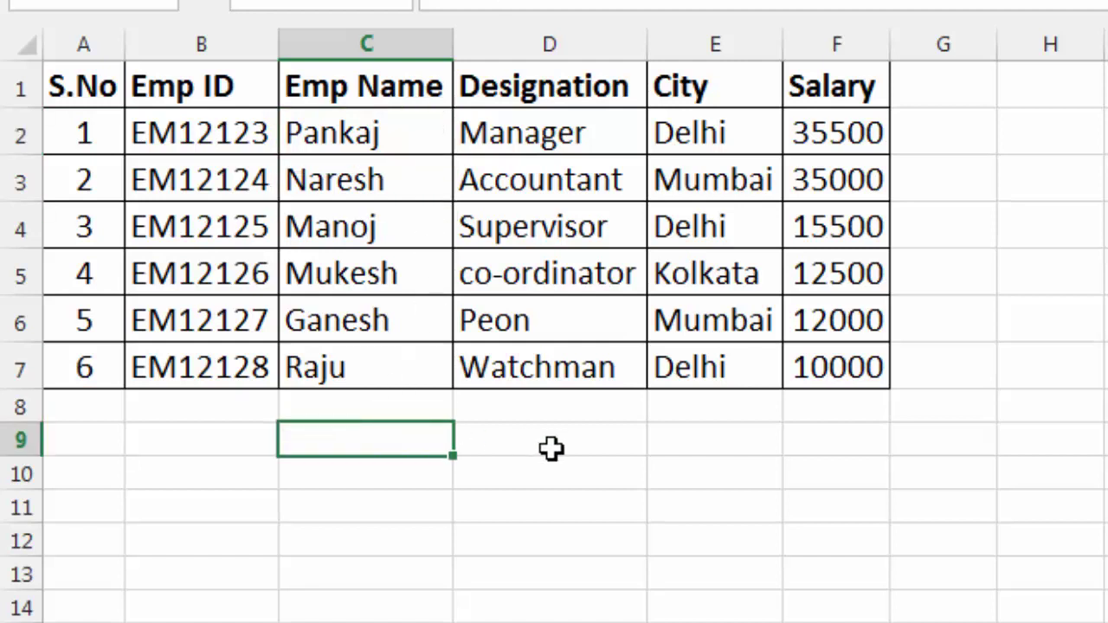
{"action": "type", "text": "Back"}
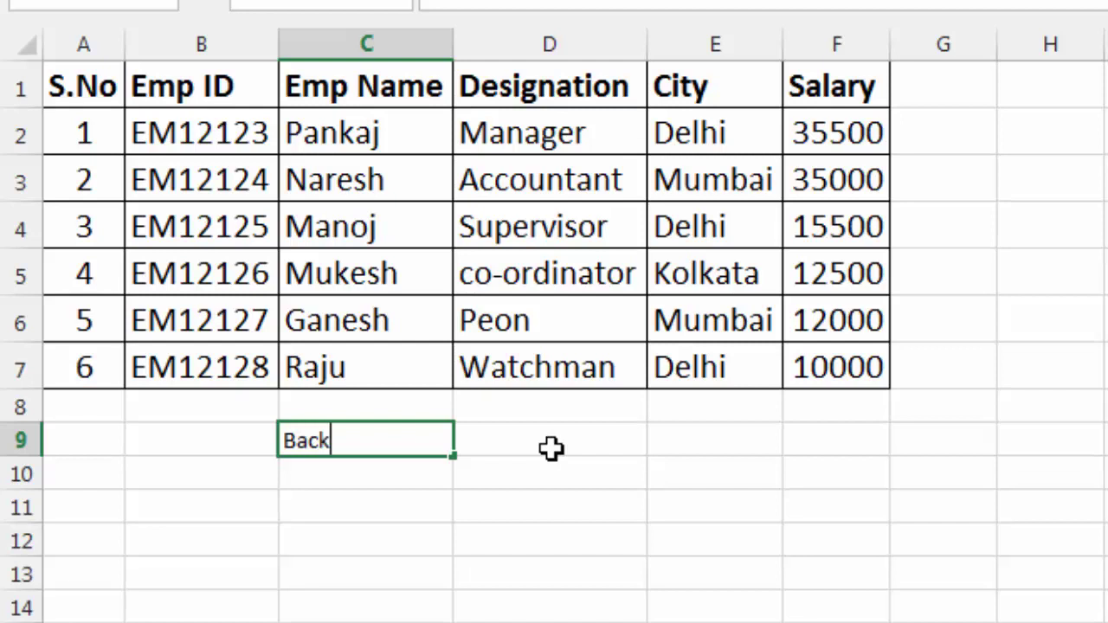
{"action": "key", "text": "Return"}
{"action": "key", "text": "Up"}
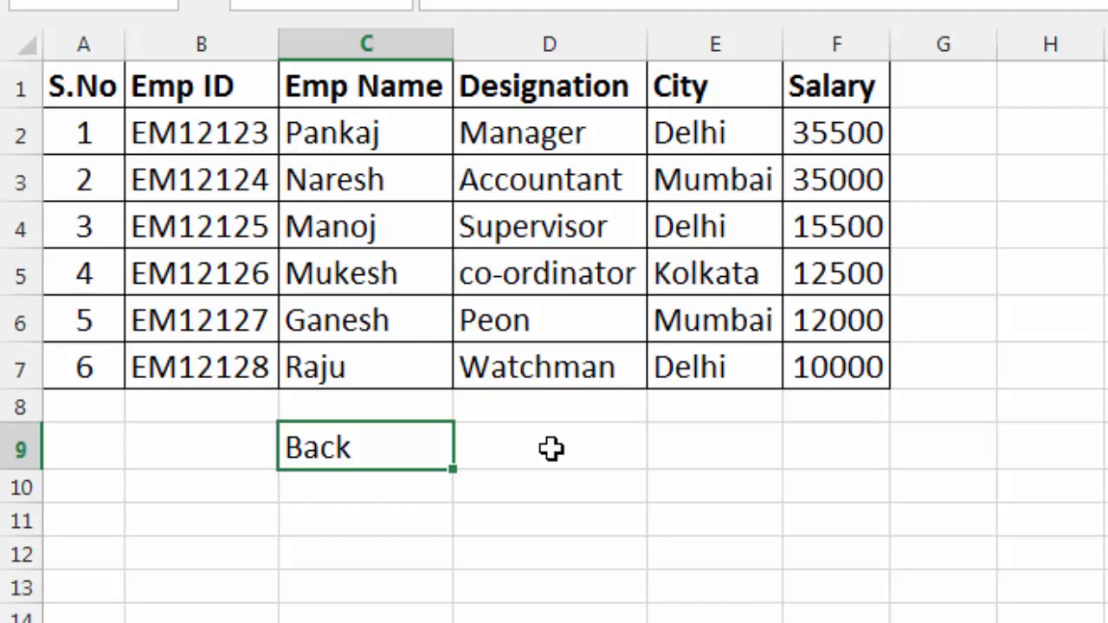
Hyperlink C9 to Sheet5 with cell reference A2.
{"action": "key", "text": "ctrl+k"}
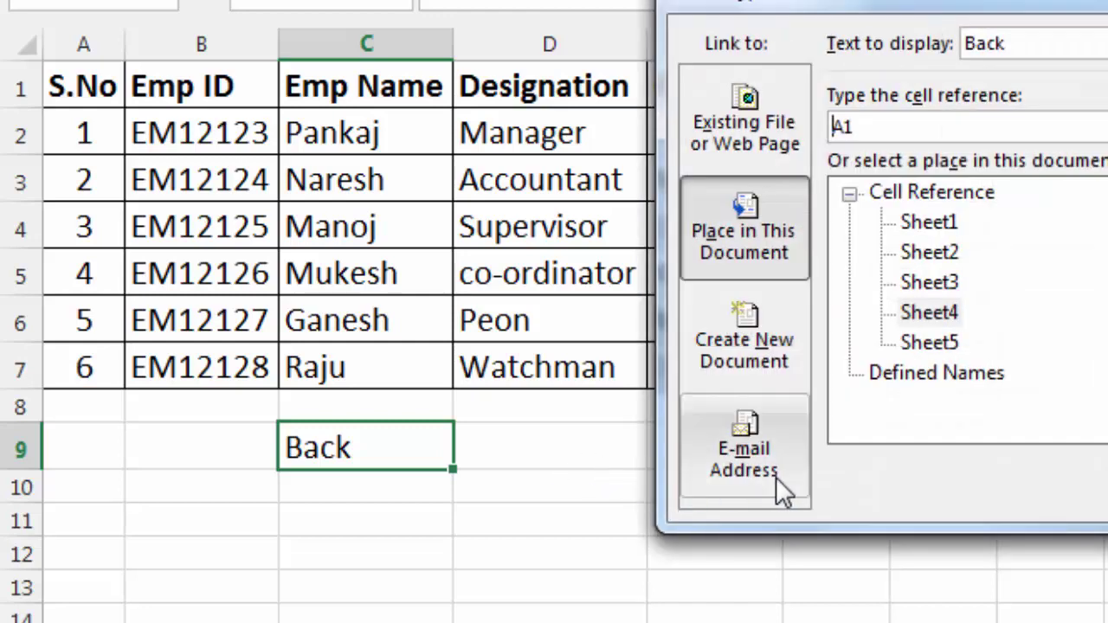
{"action": "left_click", "coordinate": [931, 343]}
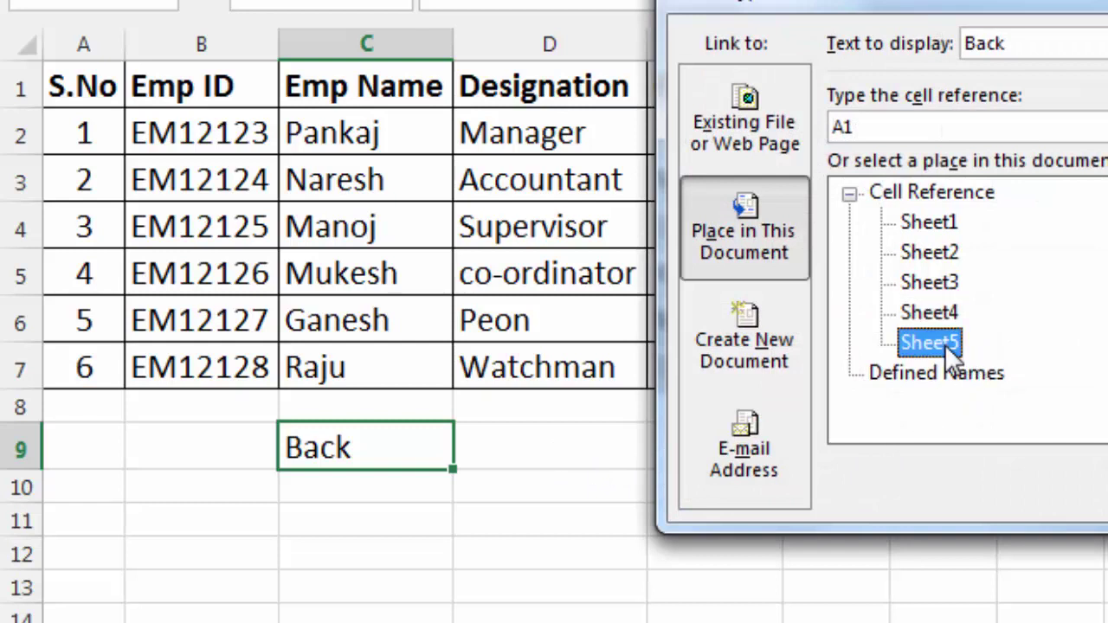
{"action": "left_click", "coordinate": [879, 126]}
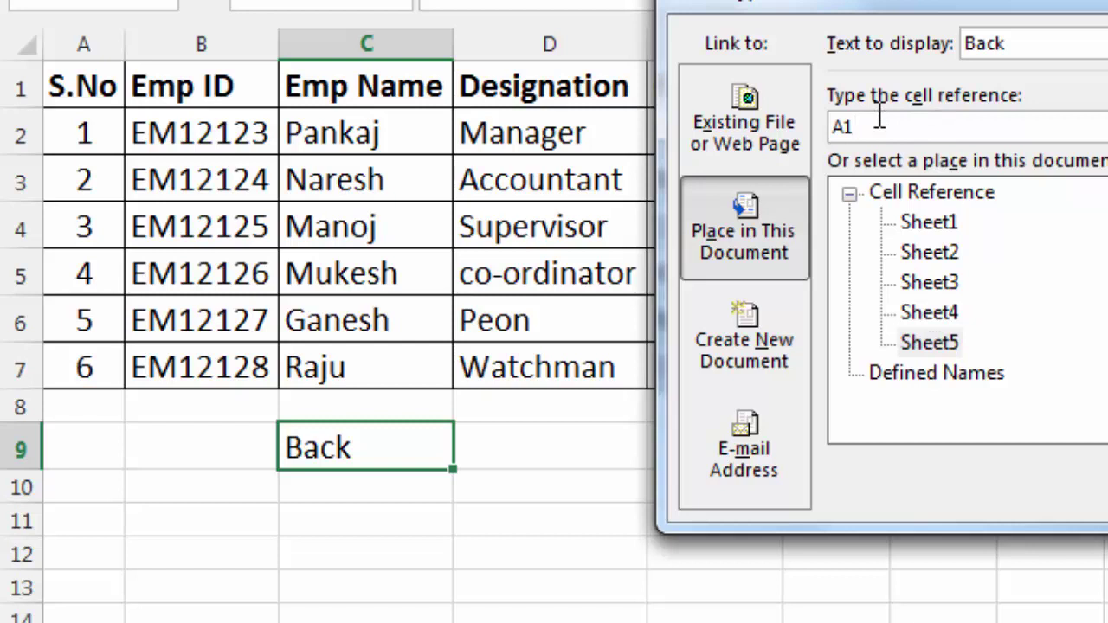
{"action": "key", "text": "BackSpace"}
{"action": "type", "text": "2"}
{"action": "key", "text": "Return"}
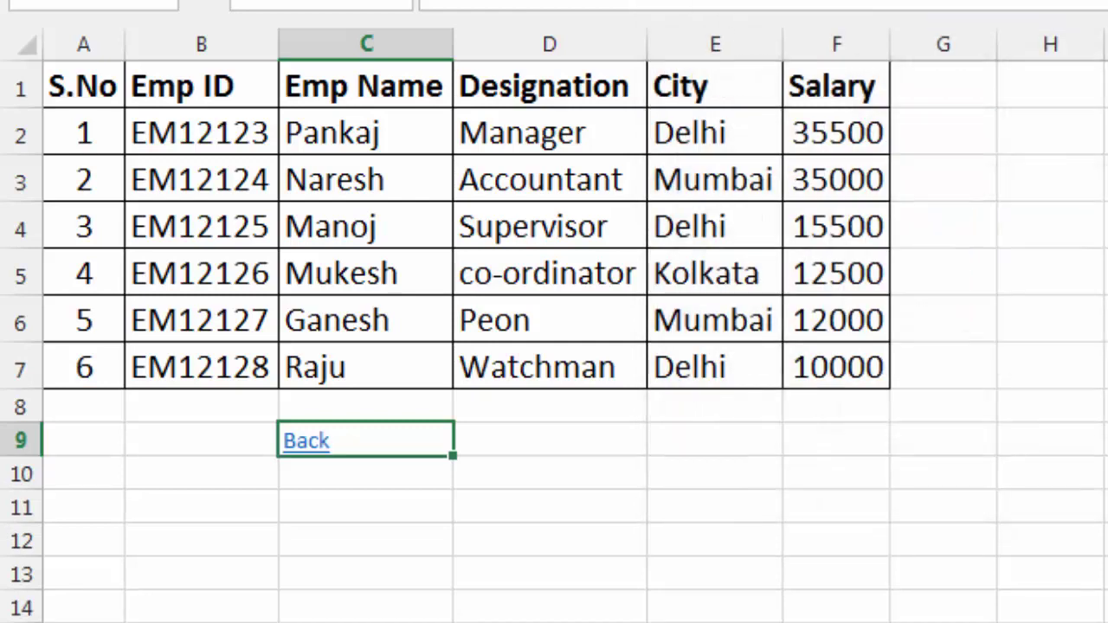
Return via the Back link and enter =hyperlink("#sheet4!c3","Click here") in Naresh's B3.
{"action": "left_click", "coordinate": [307, 446]}
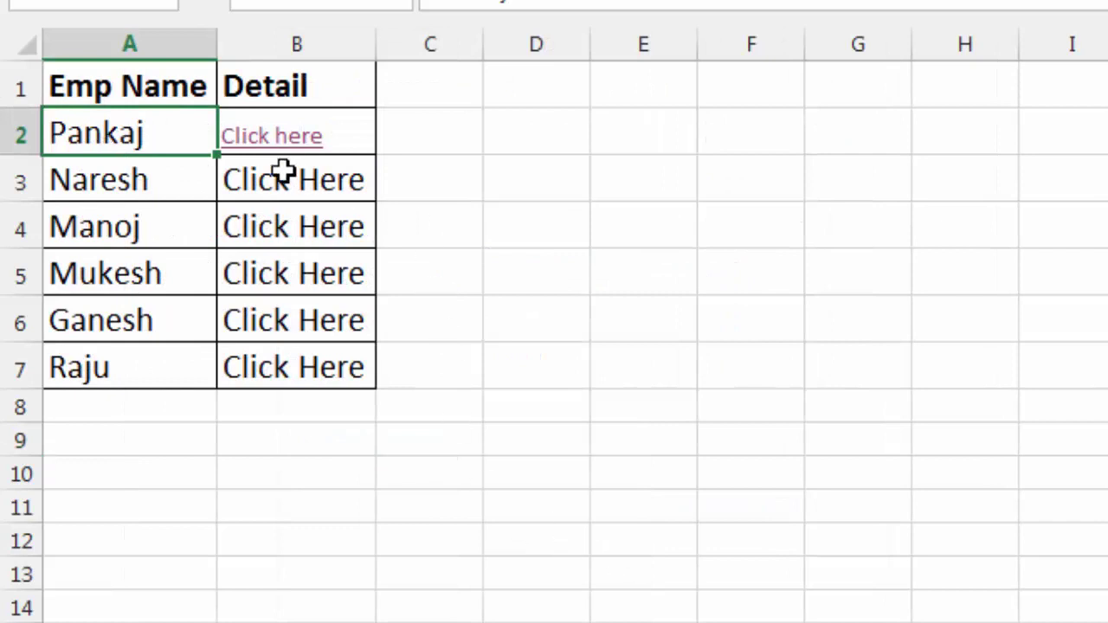
{"action": "left_click", "coordinate": [338, 189]}
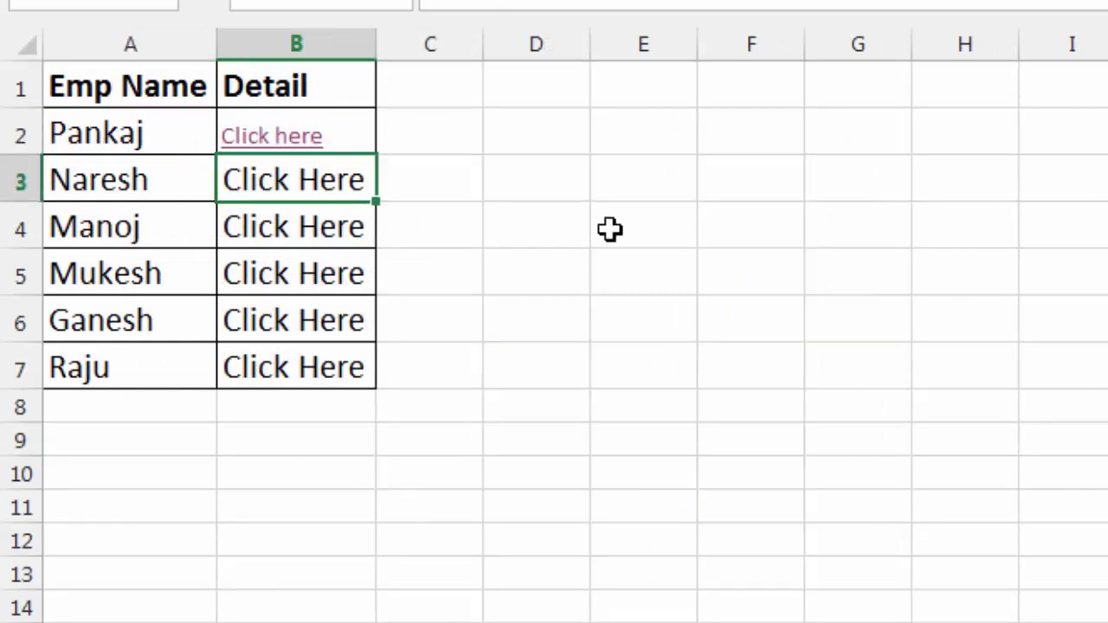
{"action": "type", "text": "="}
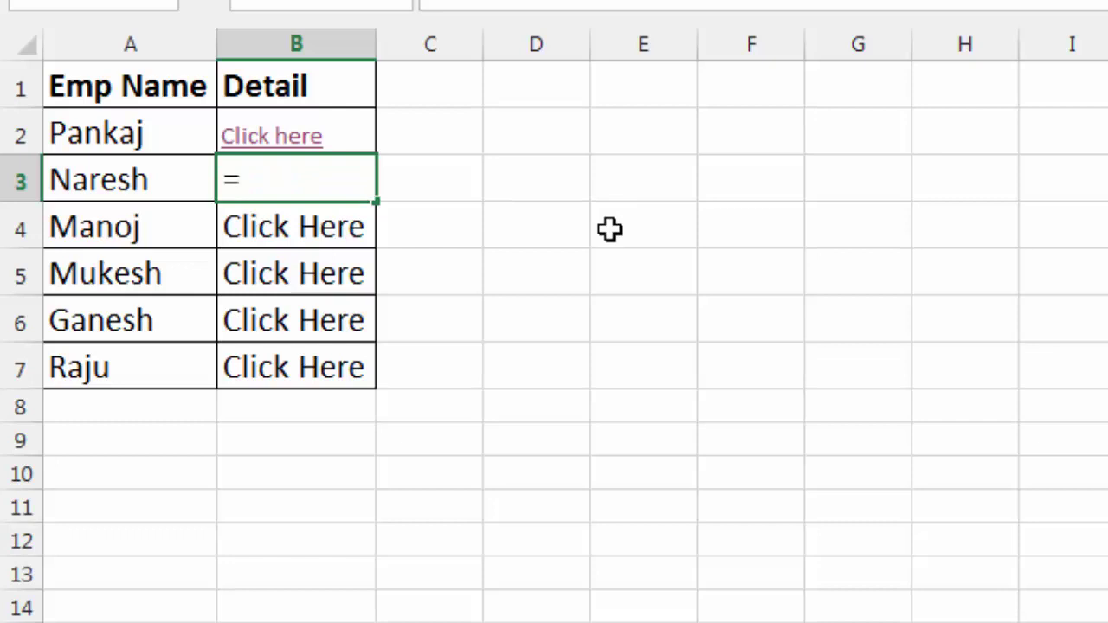
{"action": "type", "text": "hyperlin"}
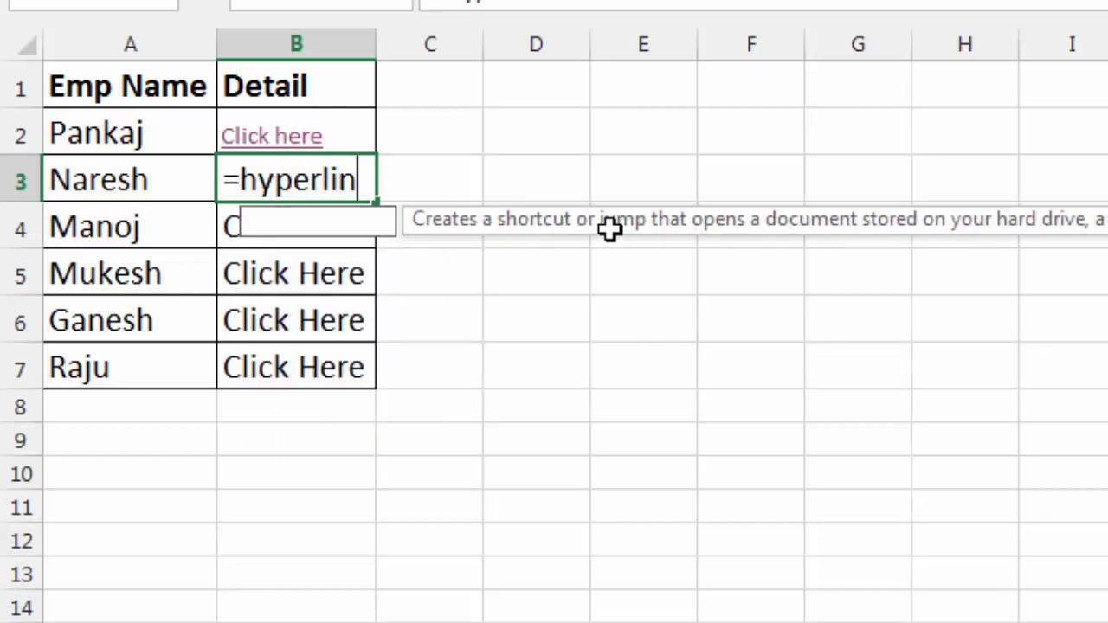
{"action": "type", "text": "k("}
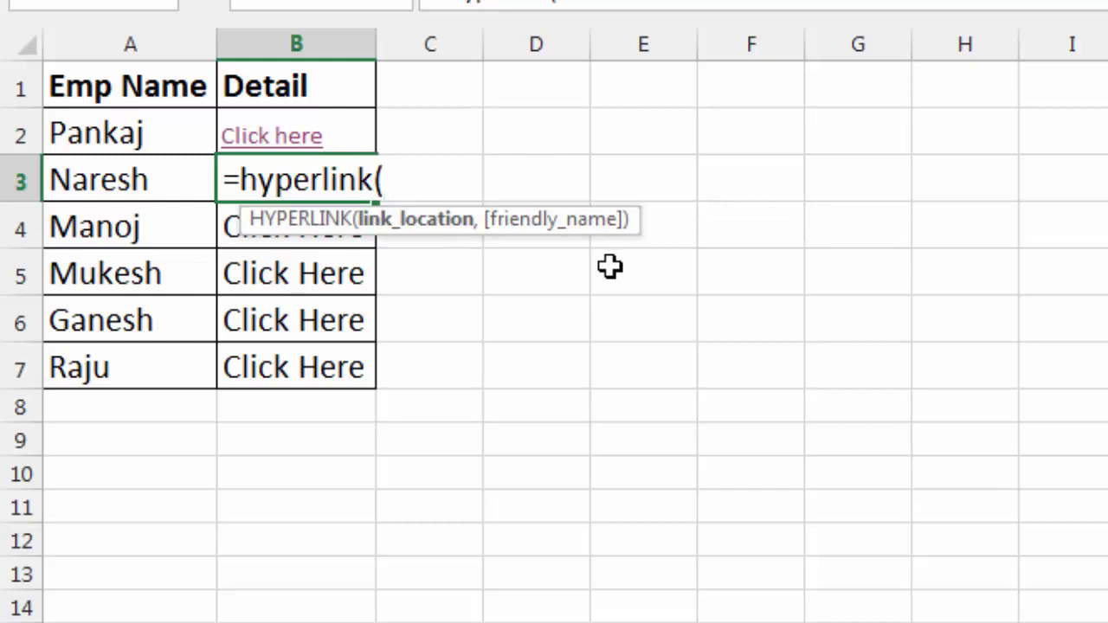
{"action": "type", "text": "\""}
{"action": "type", "text": "#sh"}
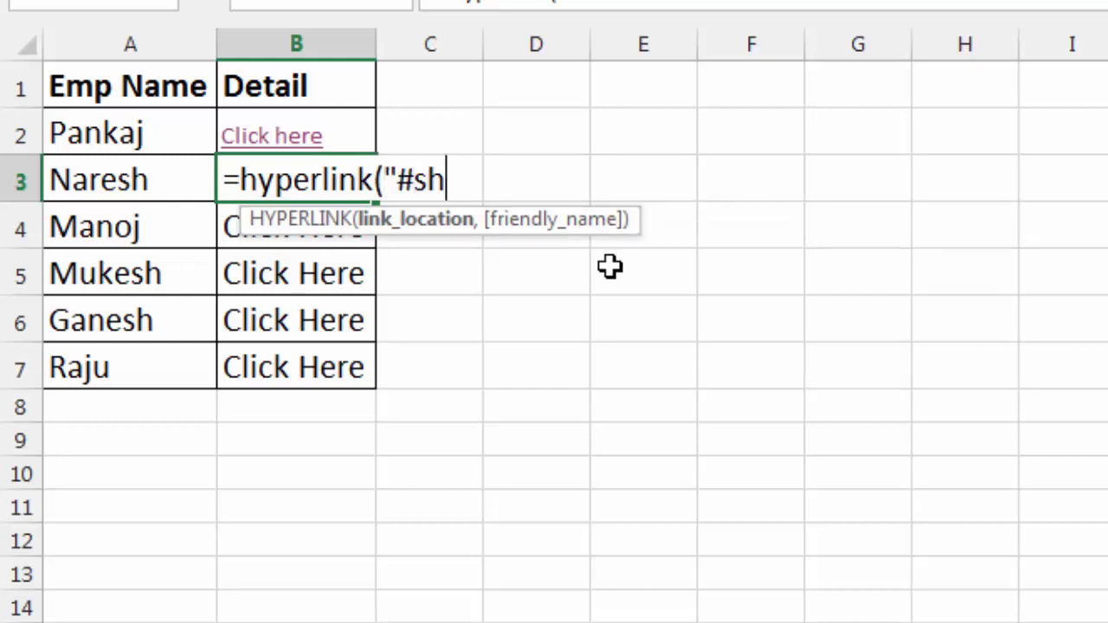
{"action": "type", "text": "eet4"}
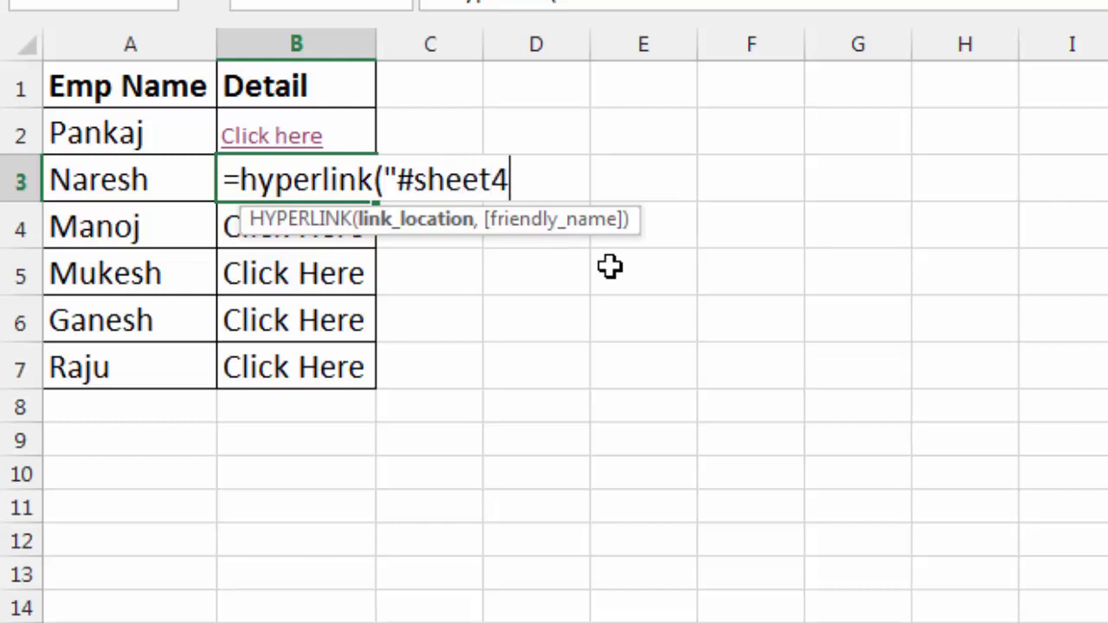
{"action": "type", "text": "!"}
{"action": "type", "text": "c3"}
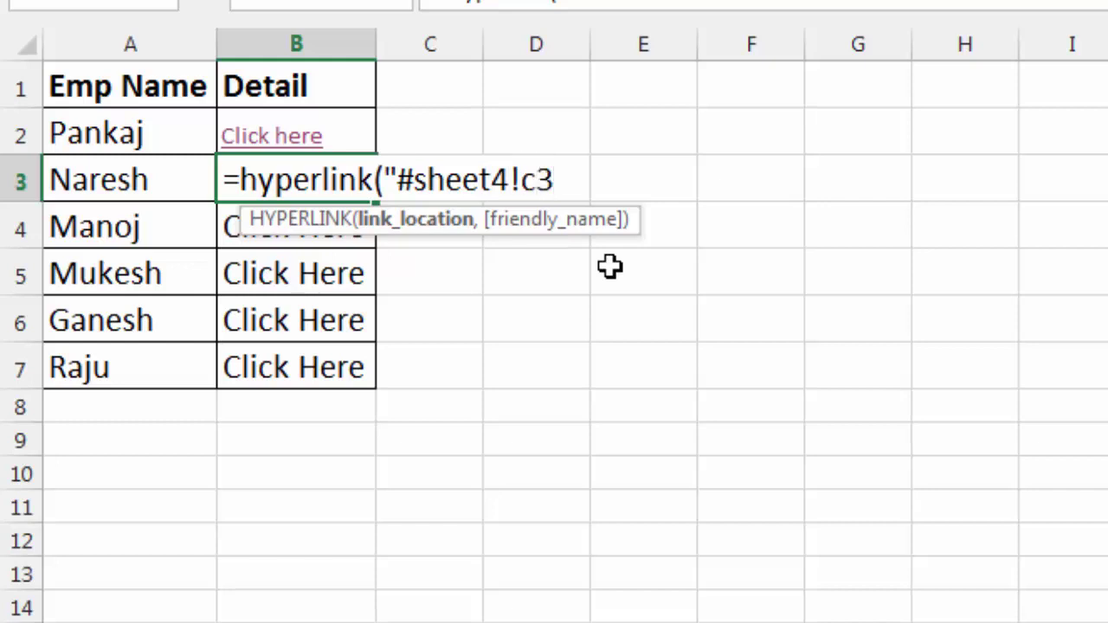
{"action": "type", "text": "\""}
{"action": "type", "text": ",\"Clic"}
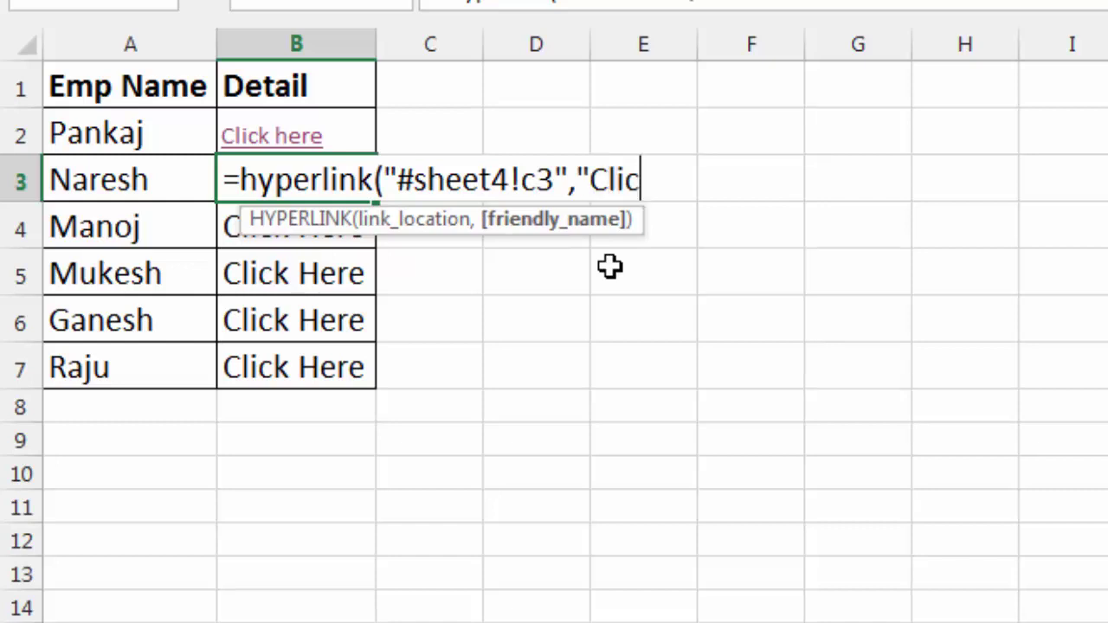
{"action": "type", "text": "k here"}
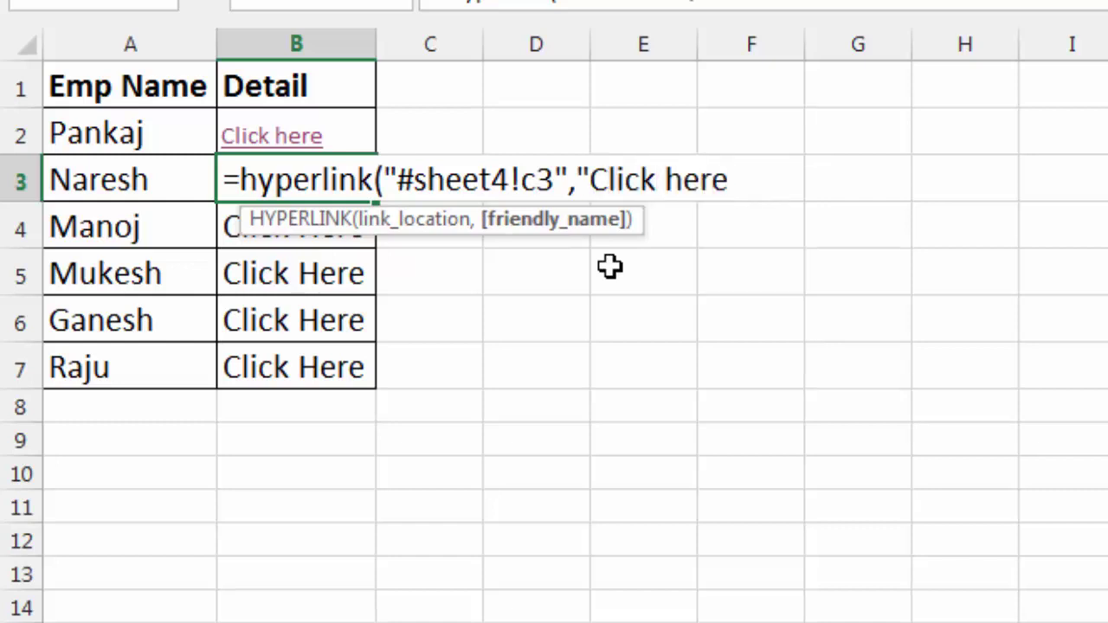
{"action": "type", "text": "\")"}
{"action": "key", "text": "Return"}
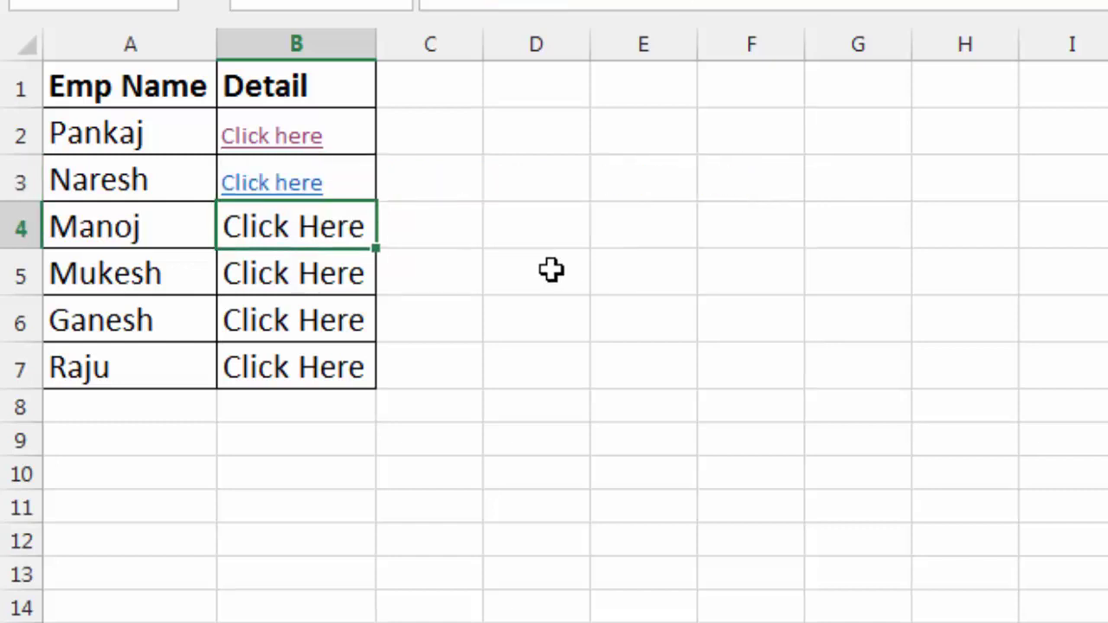
Alternate Naresh's and Pankaj's Click here links with the Back link, ending on Naresh's row.
{"action": "left_click", "coordinate": [281, 184]}
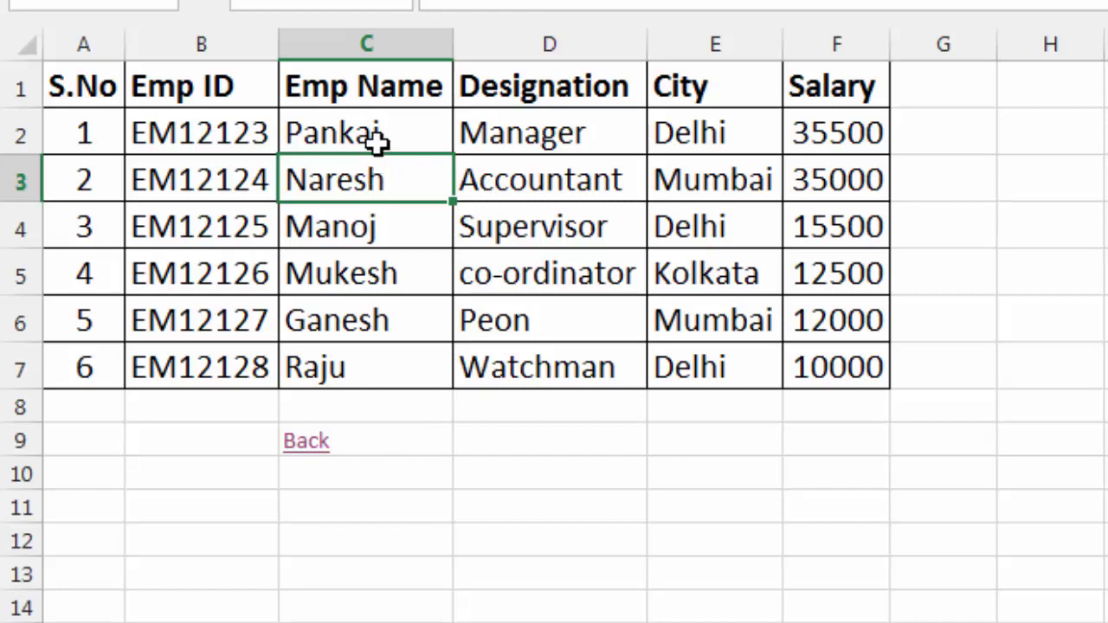
{"action": "left_click", "coordinate": [307, 443]}
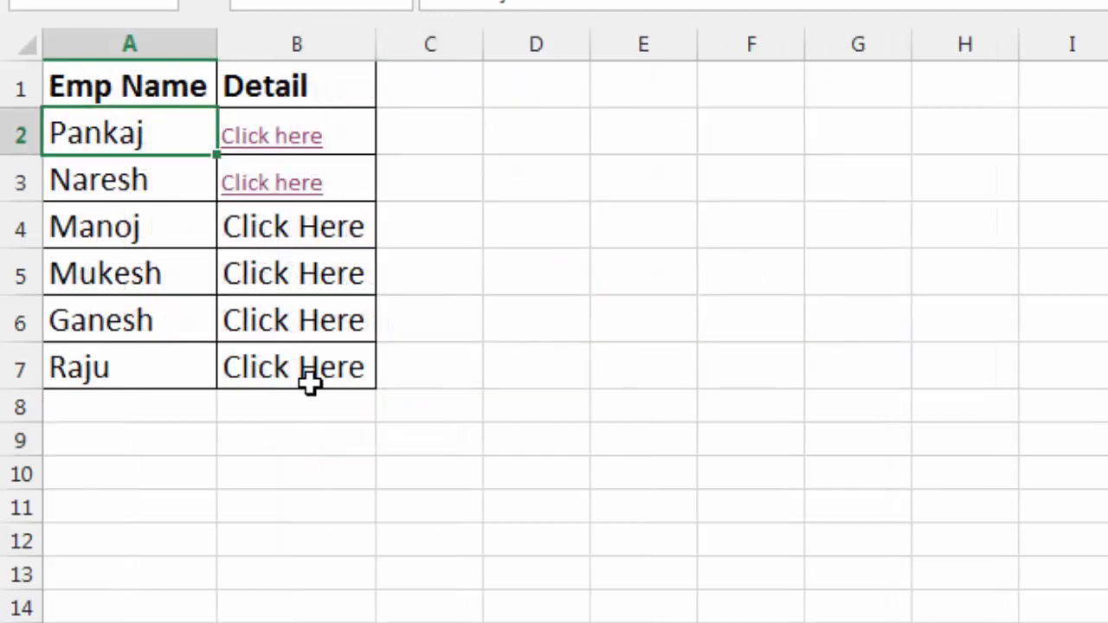
{"action": "left_click", "coordinate": [307, 143]}
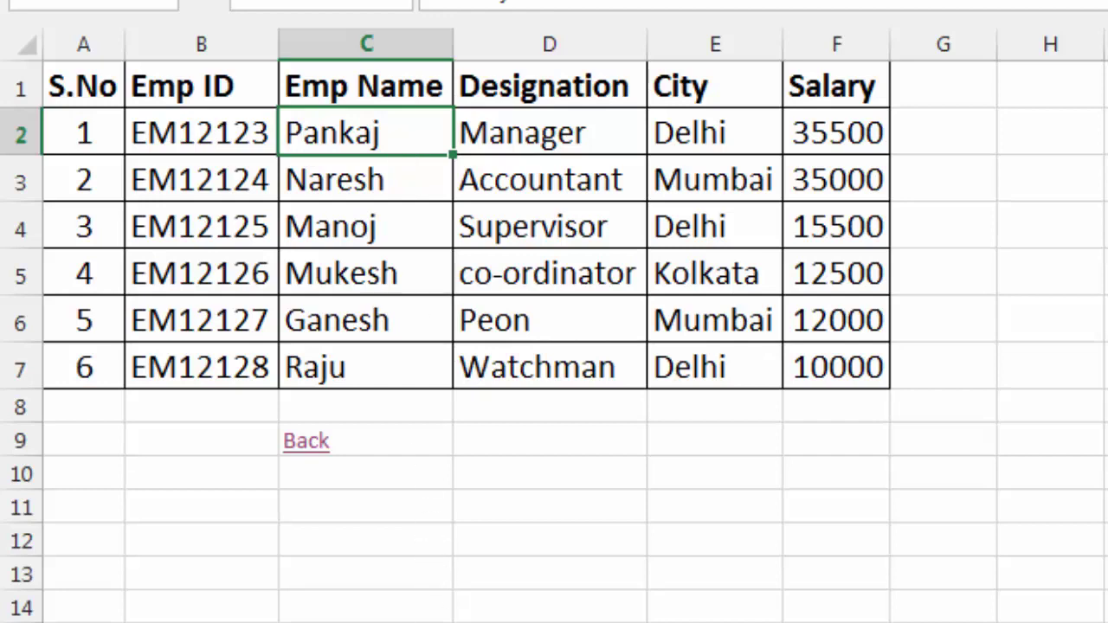
{"action": "left_click", "coordinate": [314, 444]}
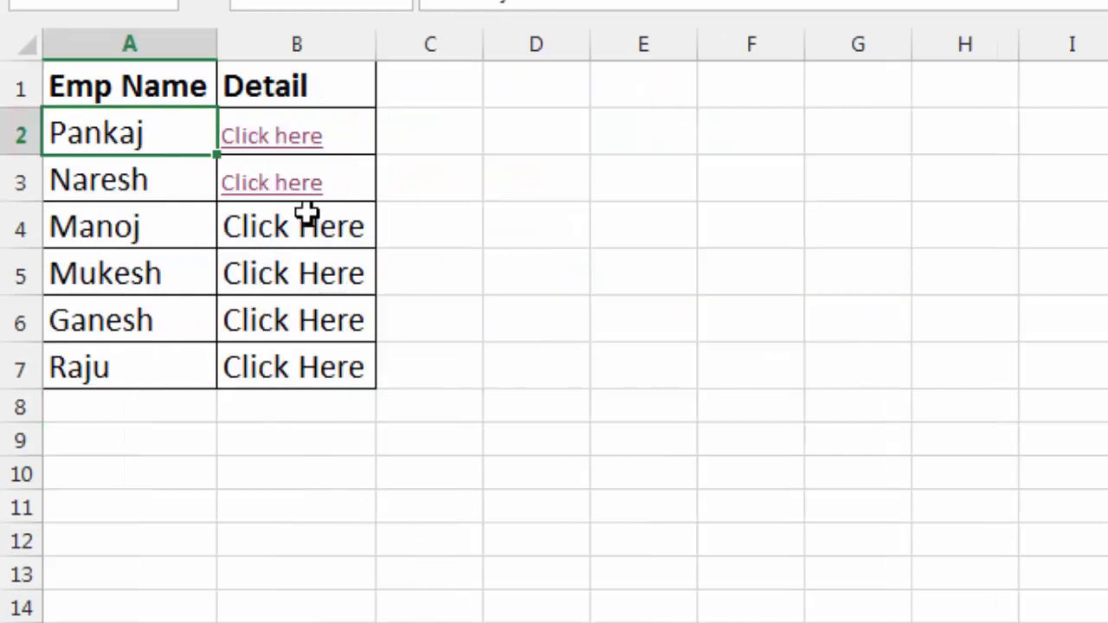
{"action": "left_click", "coordinate": [286, 186]}
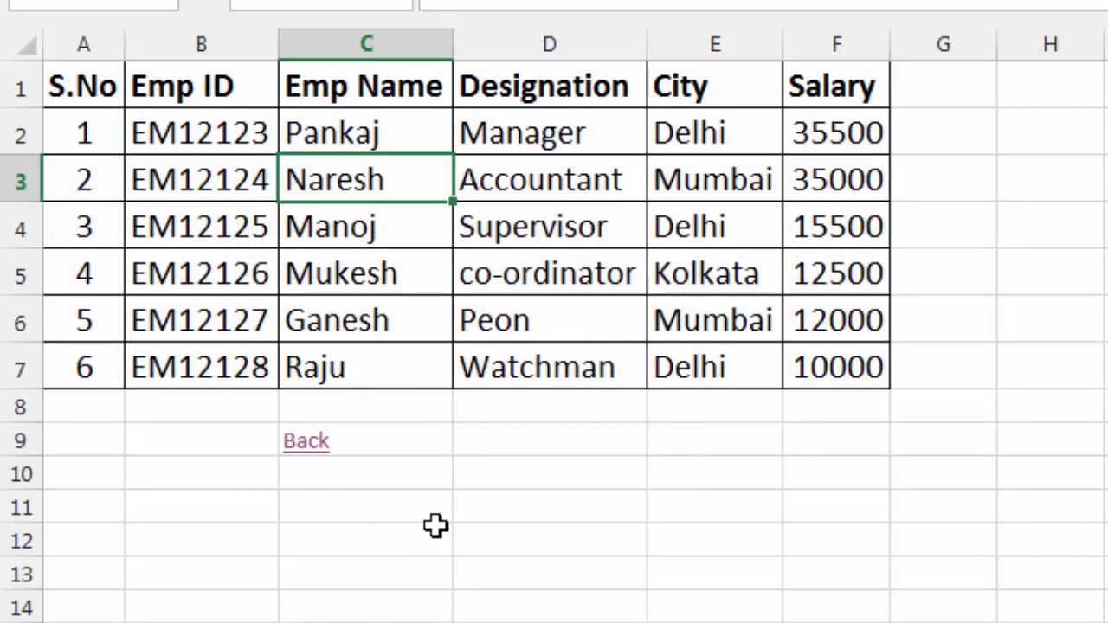